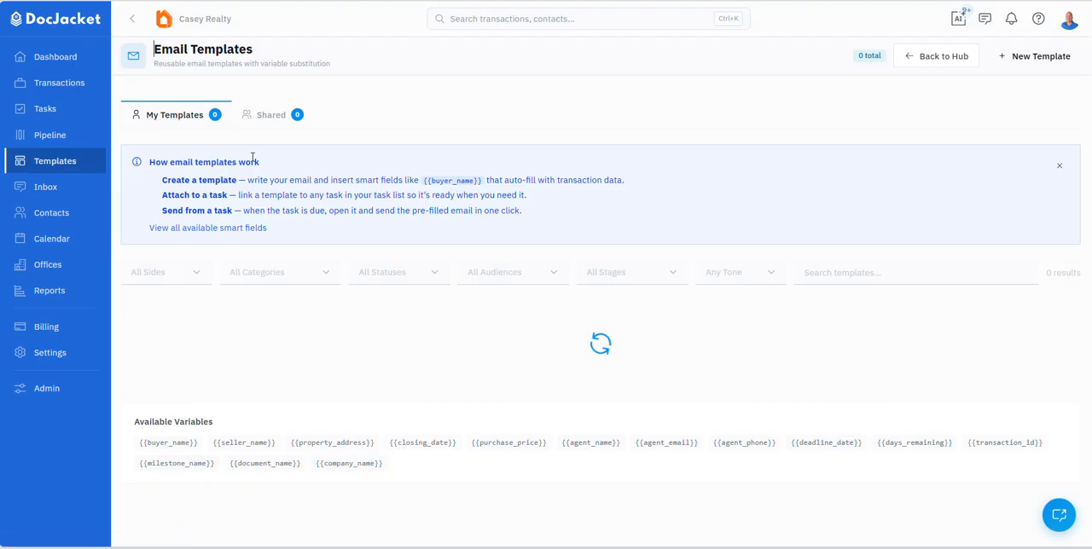
Step: Browse the shared email templates and return to My Templates
click(283, 117)
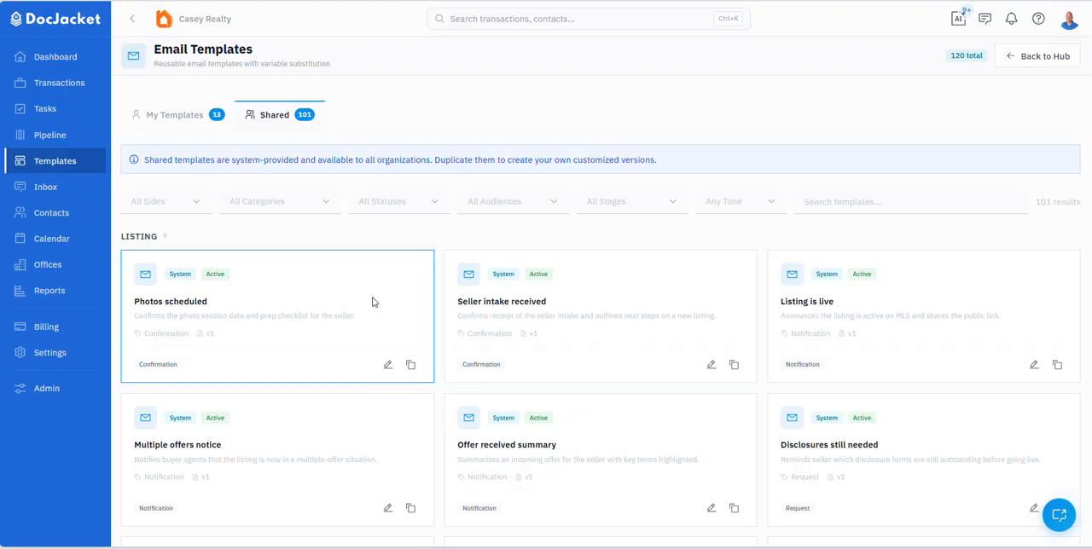
scroll(538, 316, down, 1)
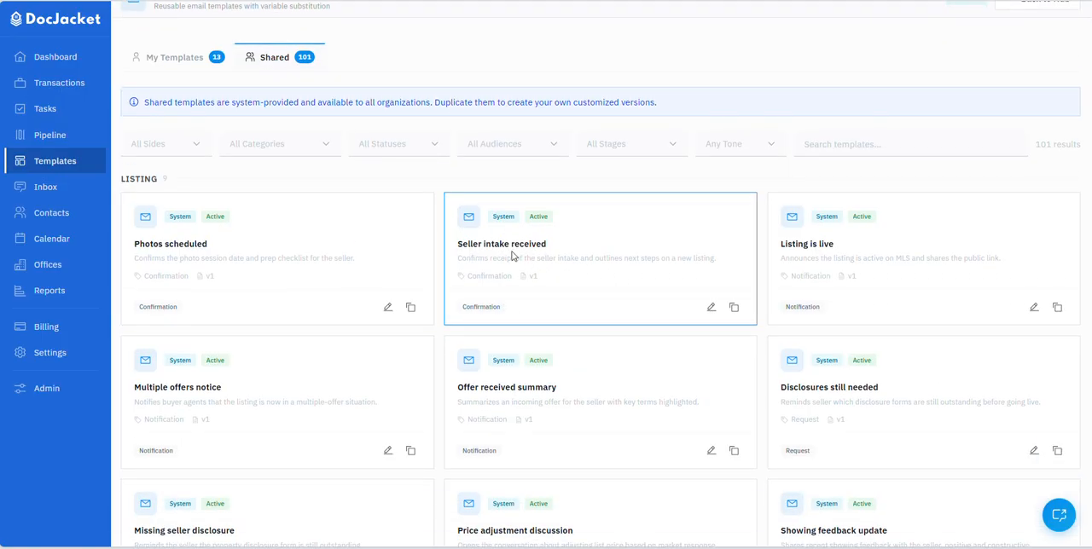
scroll(550, 353, down, 2)
scroll(512, 333, up, 2)
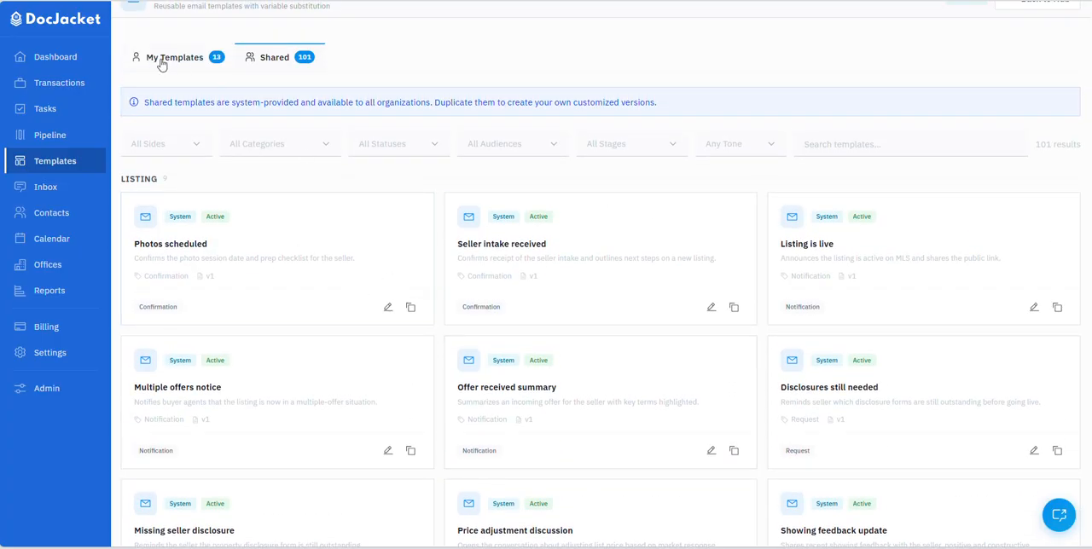
scroll(172, 65, up, 1)
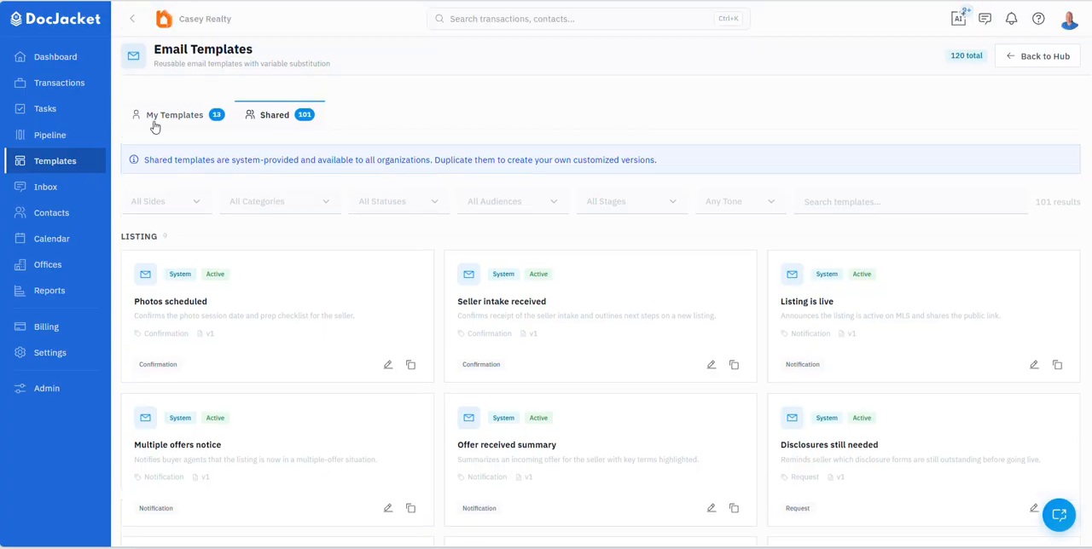
click(158, 124)
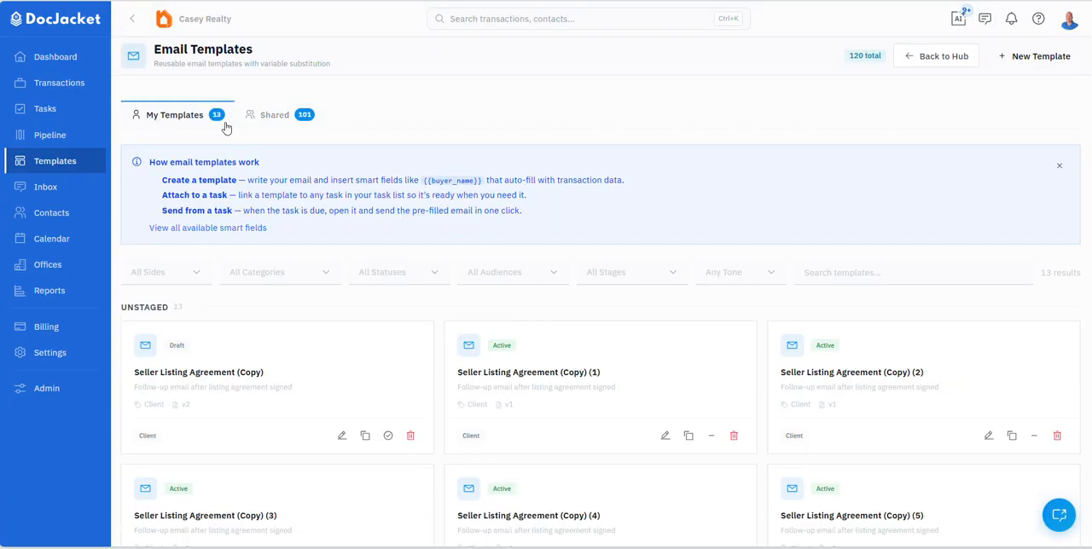
Step: Copy the shared Seller intake received template into My Templates and look over the personal template list
click(280, 121)
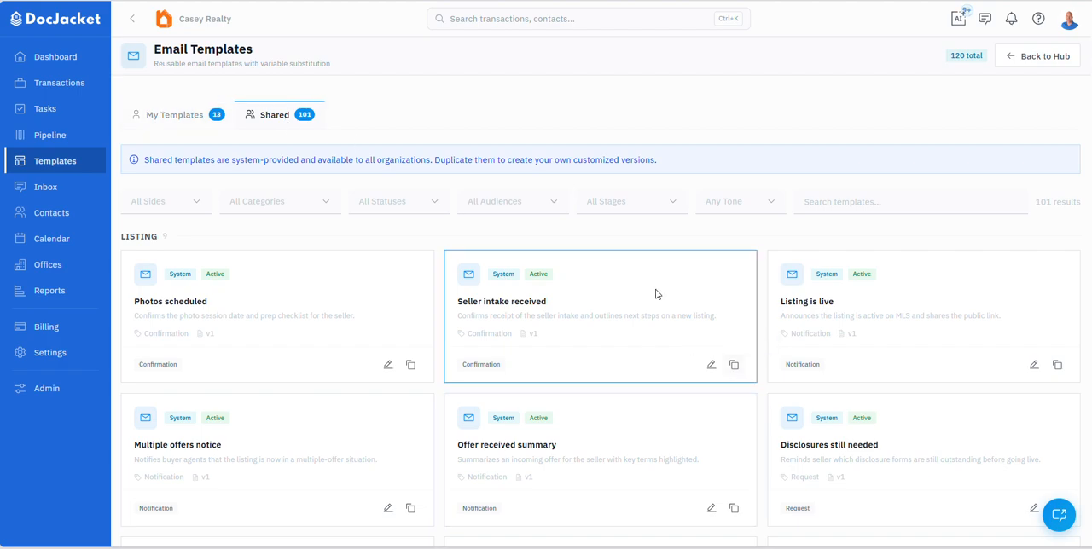
click(735, 373)
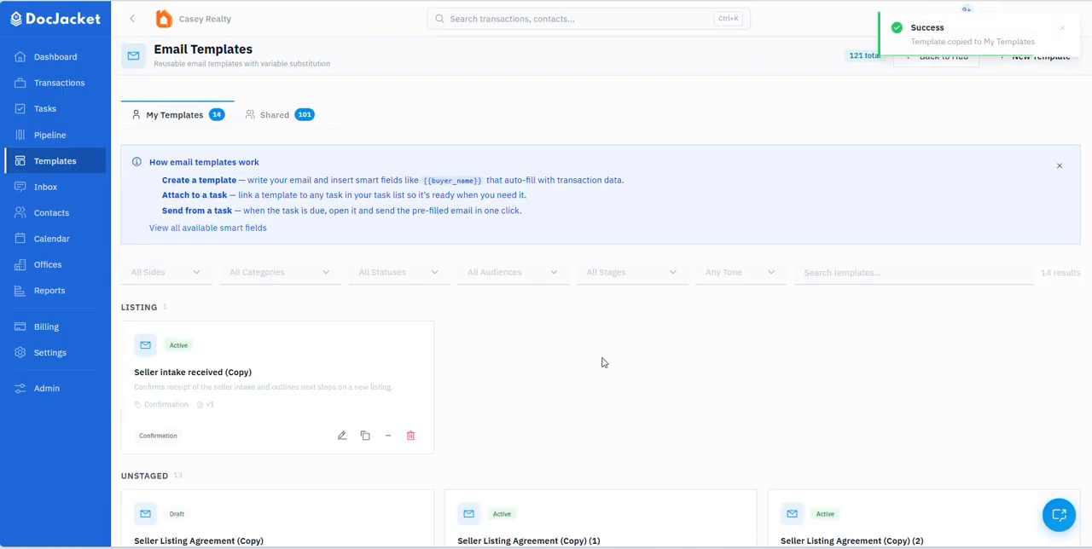
scroll(295, 314, down, 1)
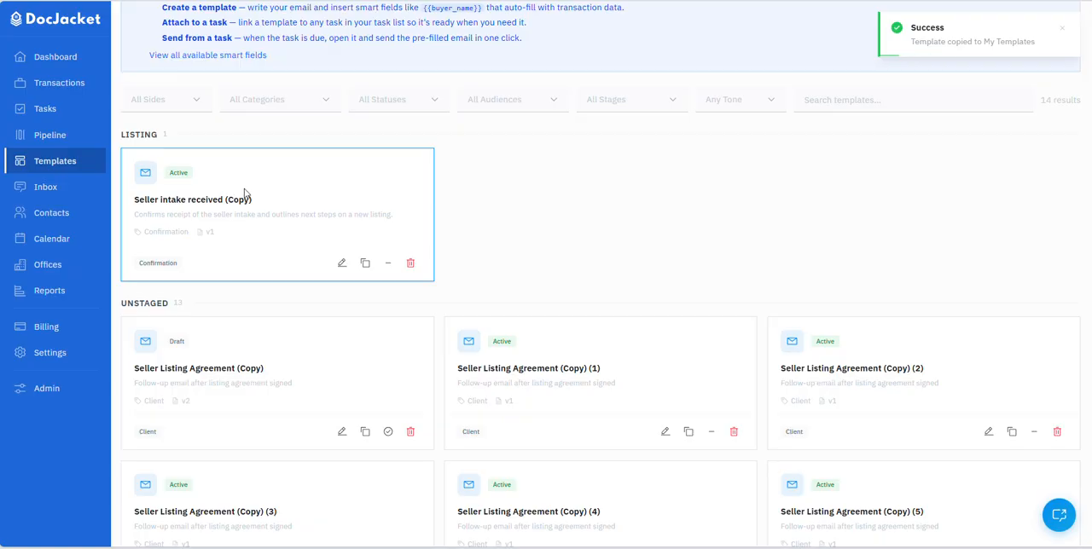
scroll(232, 246, down, 5)
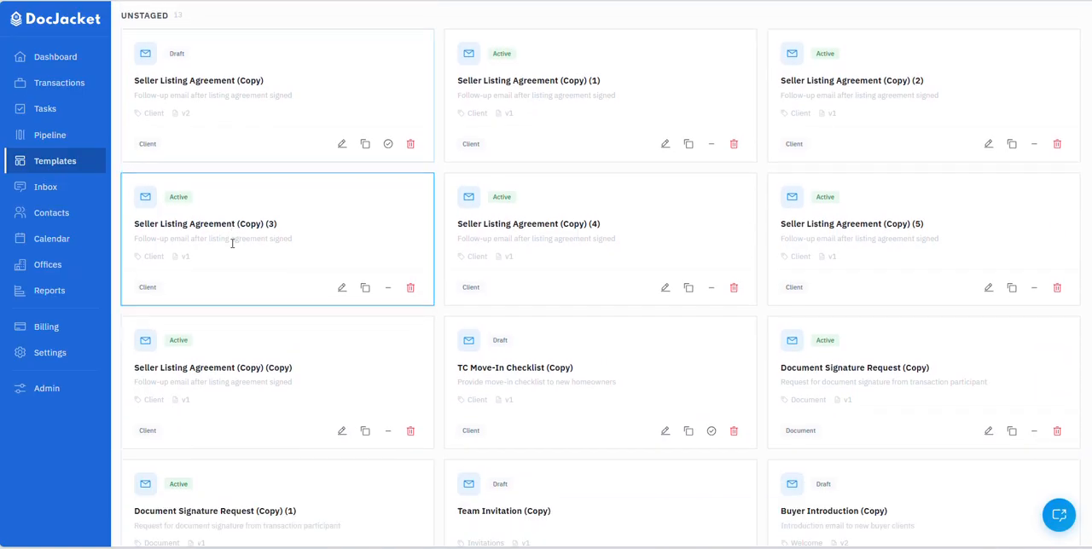
scroll(231, 247, up, 3)
scroll(224, 196, up, 2)
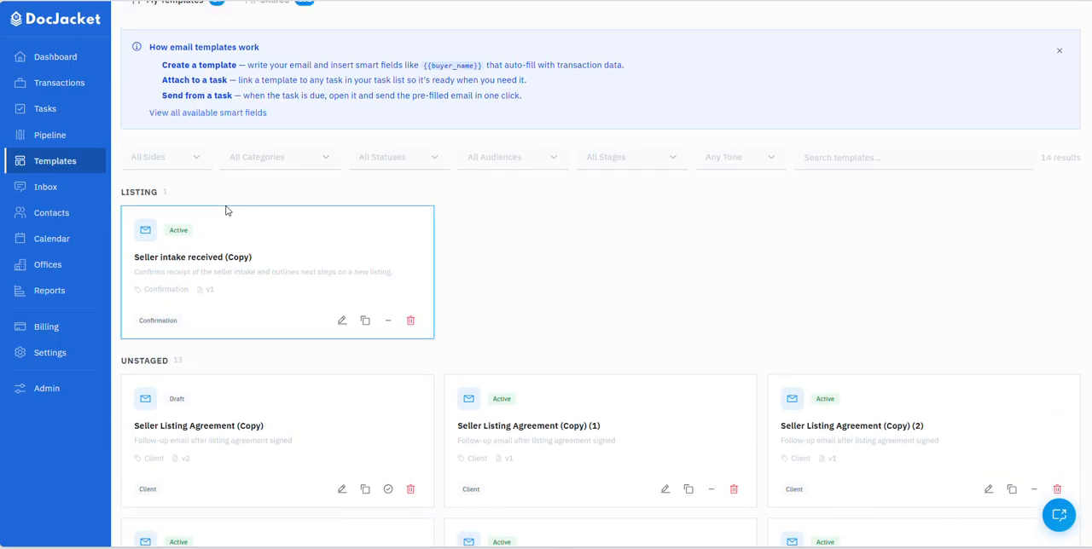
Step: Open the Seller intake received (Copy) template and insert the Property State smart field on the blank line above "Here is what happens next"
click(177, 257)
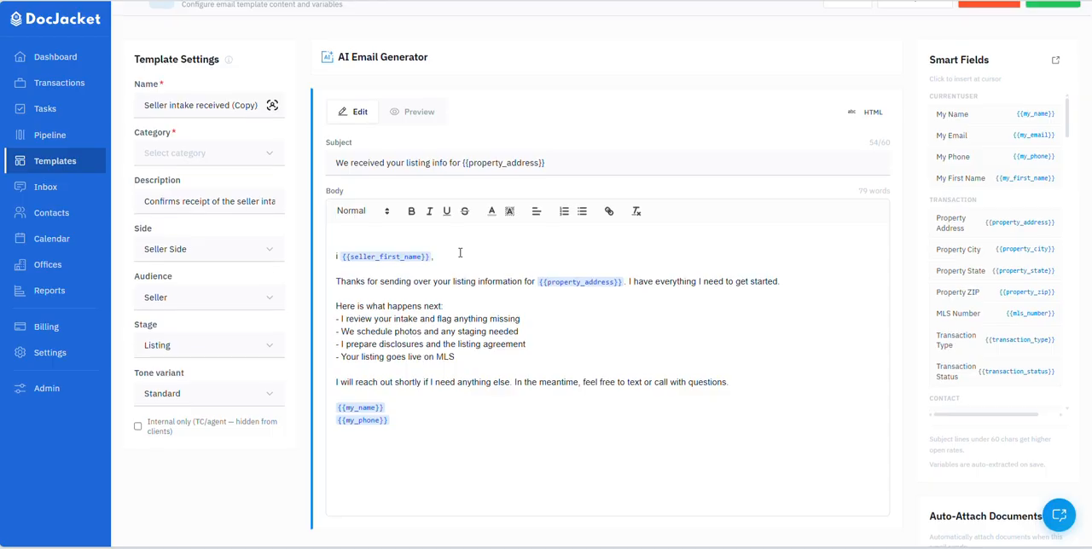
scroll(460, 253, up, 1)
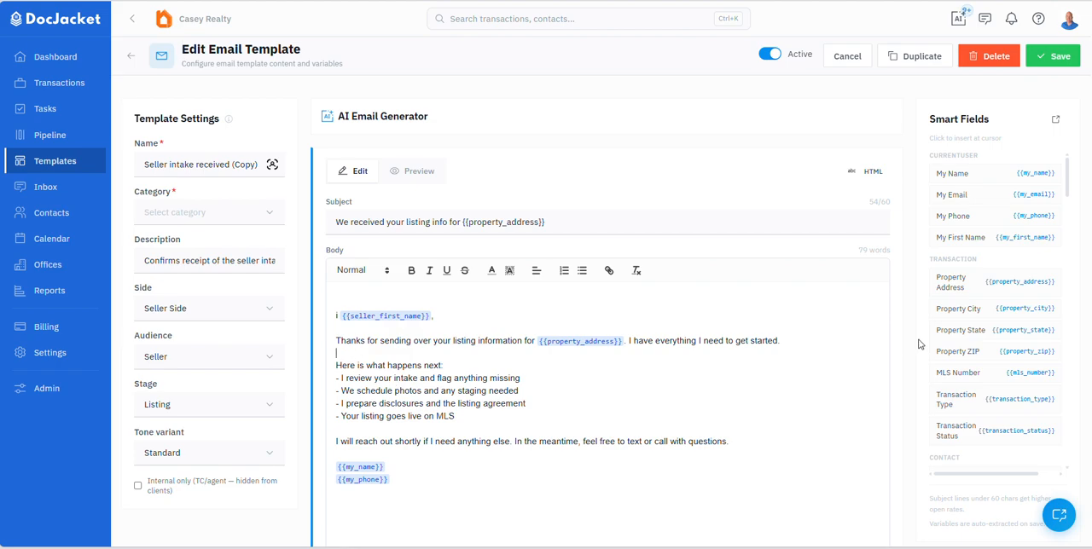
click(996, 339)
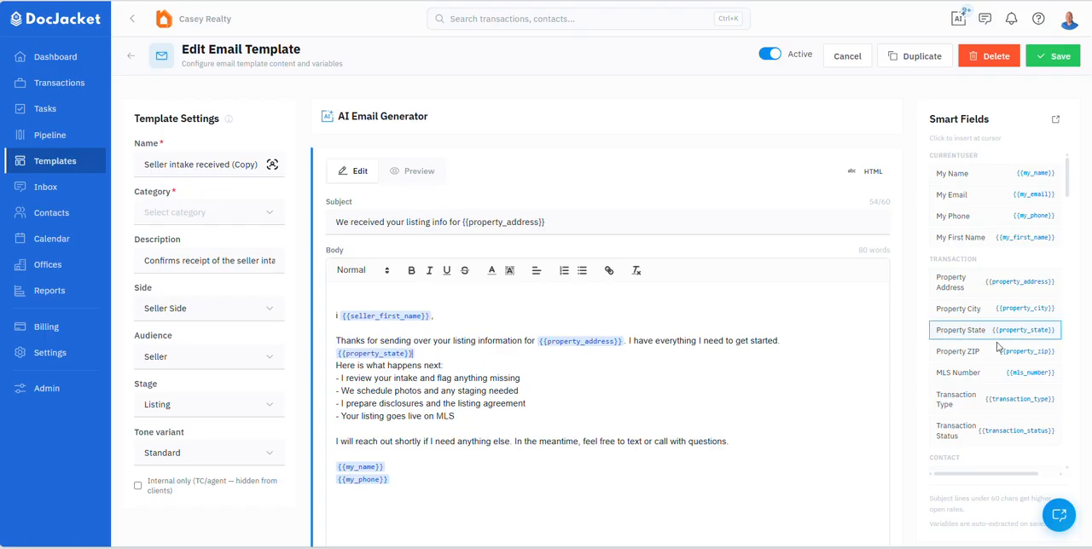
Step: Look through the available smart fields, from the contact fields down to the dates and financial fields
scroll(995, 369, down, 4)
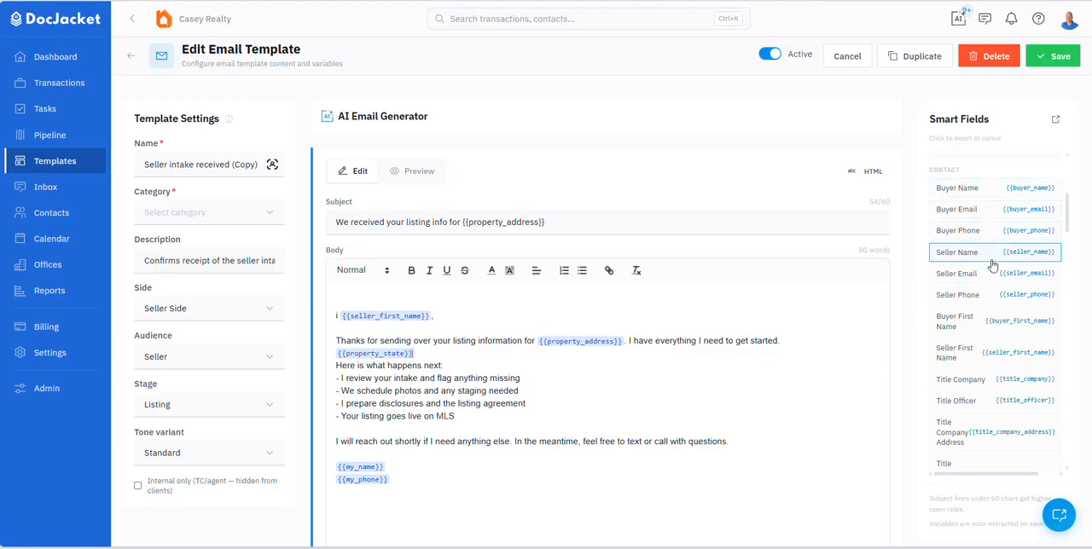
scroll(990, 294, down, 3)
scroll(995, 336, down, 6)
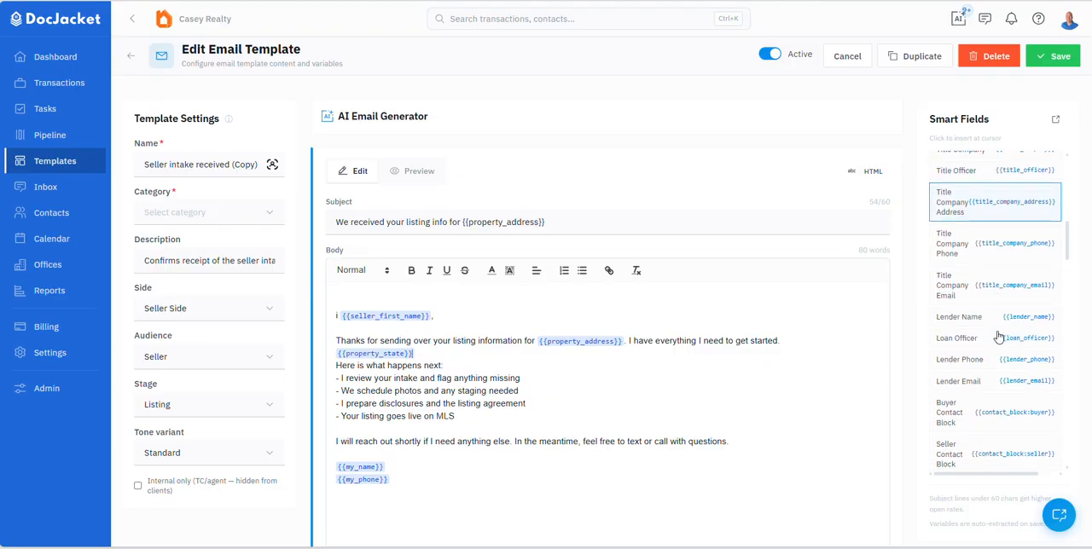
scroll(986, 312, down, 6)
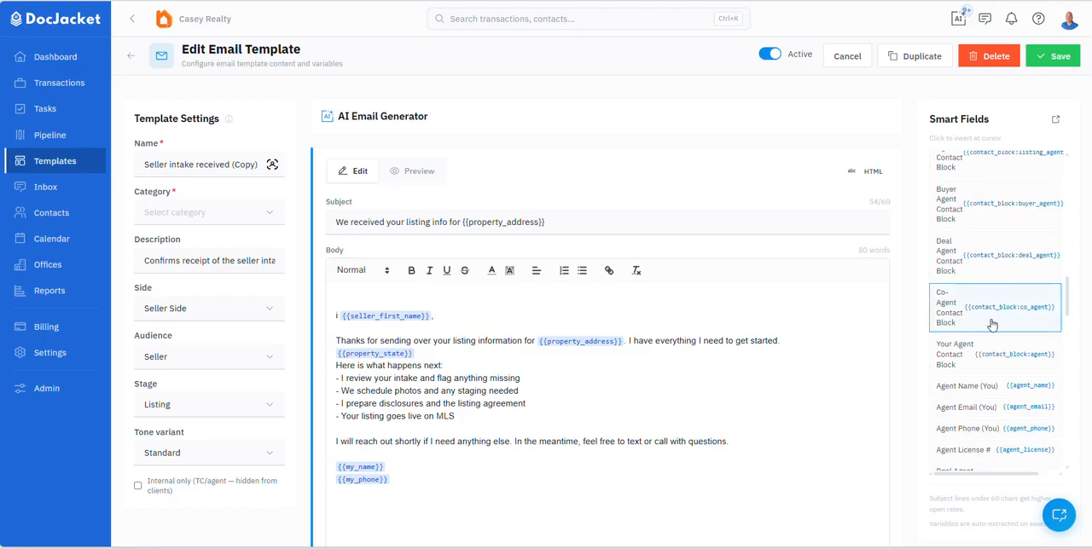
scroll(992, 314, down, 4)
scroll(992, 324, down, 4)
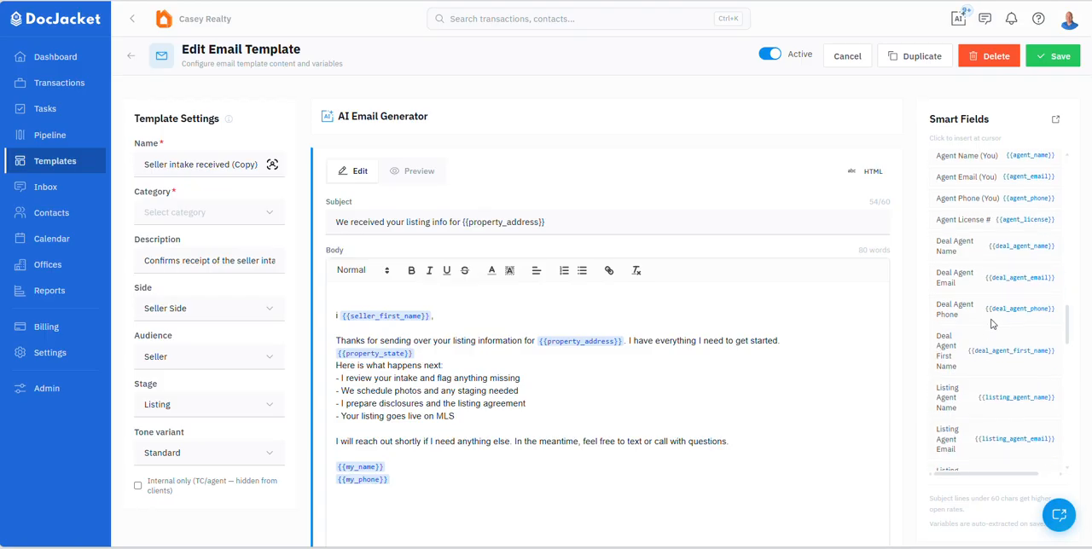
scroll(992, 324, down, 7)
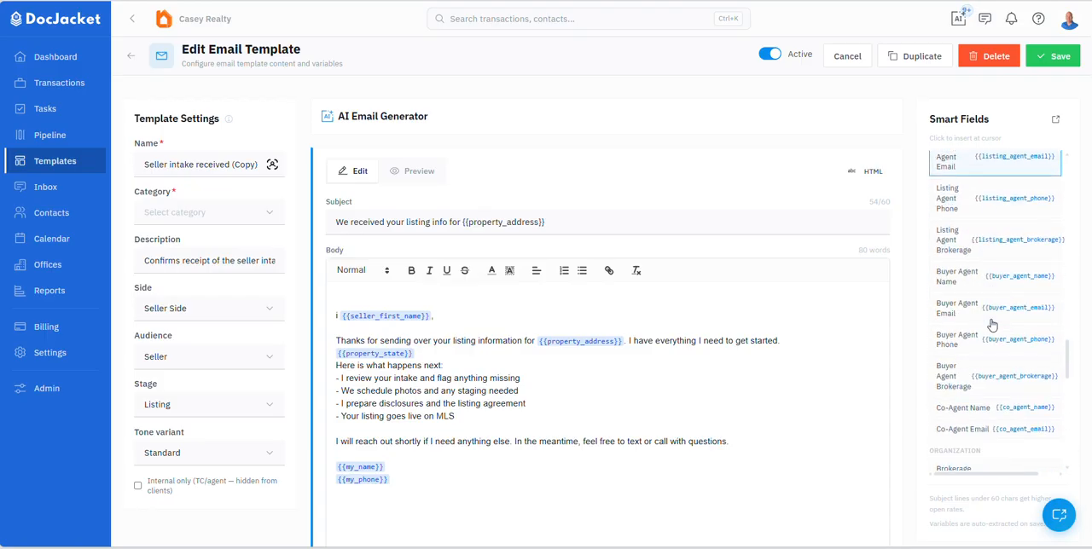
scroll(992, 325, down, 6)
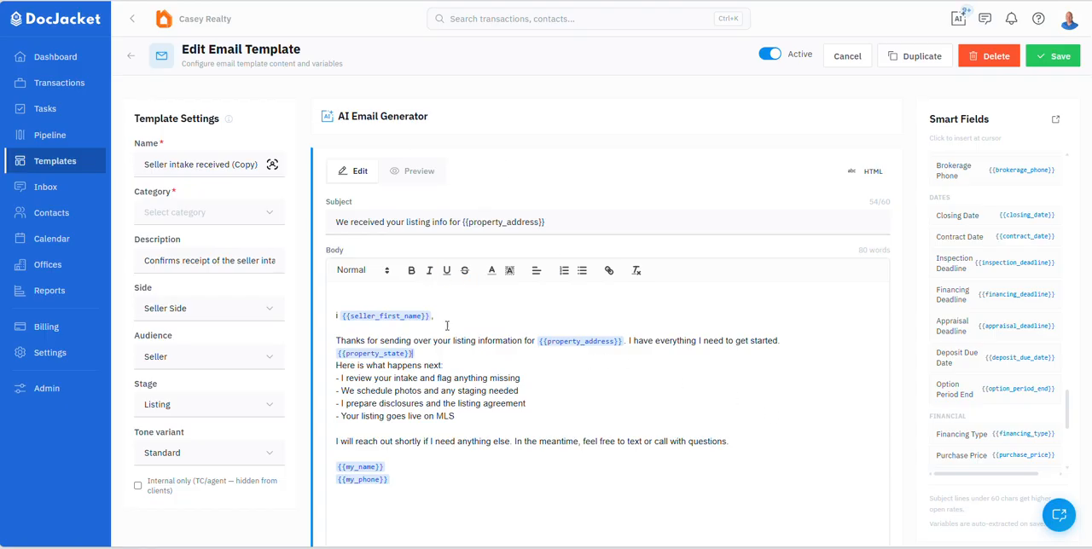
Step: Leave the template without saving and browse the shared templates in the Listing and Under Contract stages
click(130, 56)
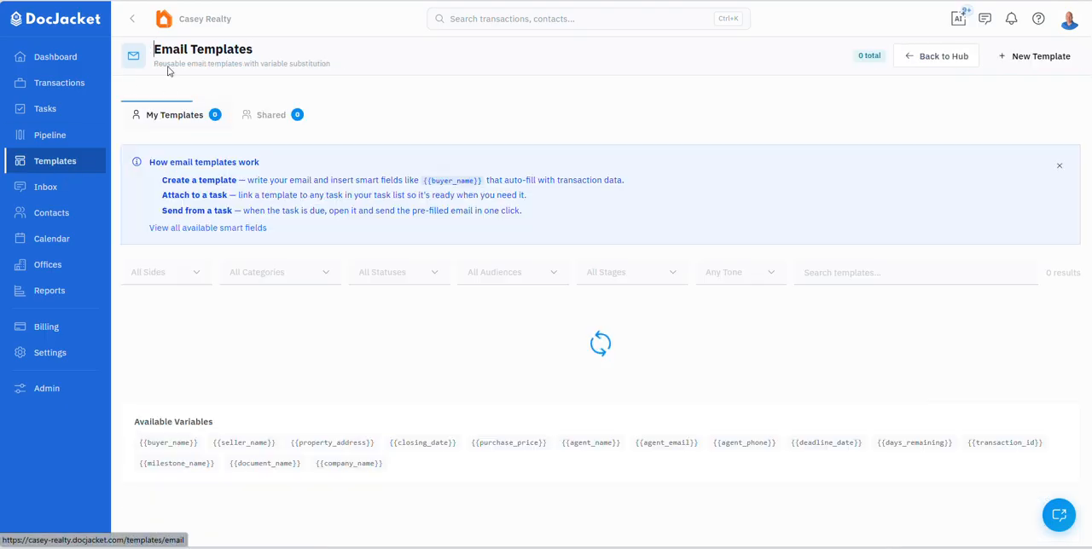
click(273, 114)
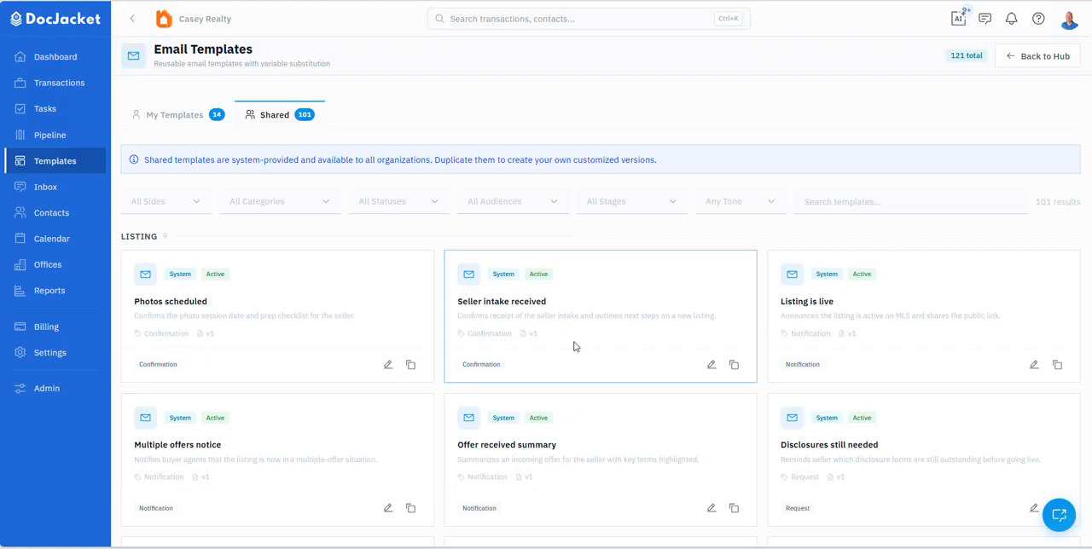
scroll(575, 358, down, 2)
scroll(575, 358, up, 3)
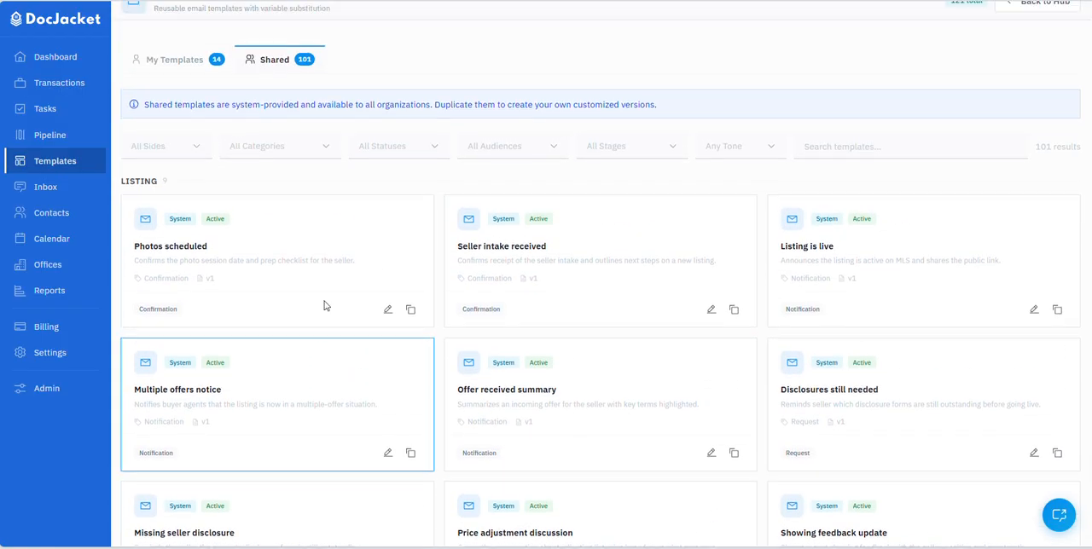
scroll(623, 430, down, 4)
scroll(590, 424, up, 3)
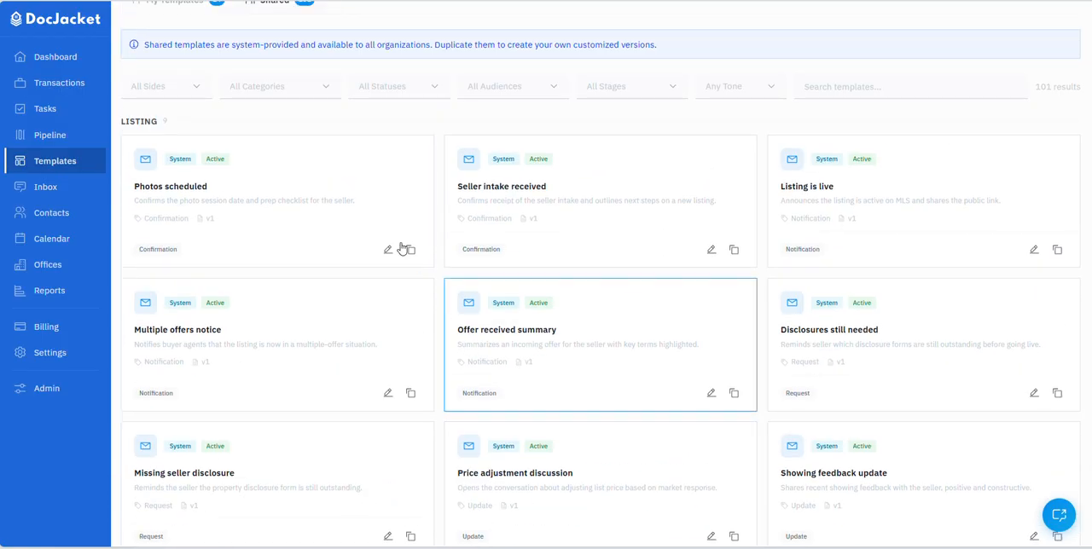
scroll(385, 369, down, 4)
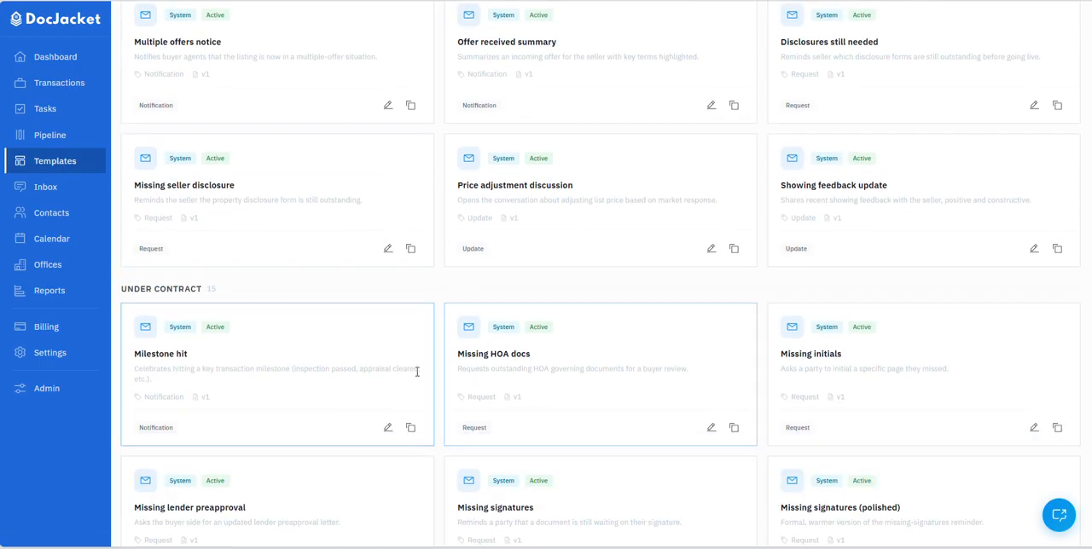
scroll(415, 371, up, 4)
scroll(447, 353, up, 2)
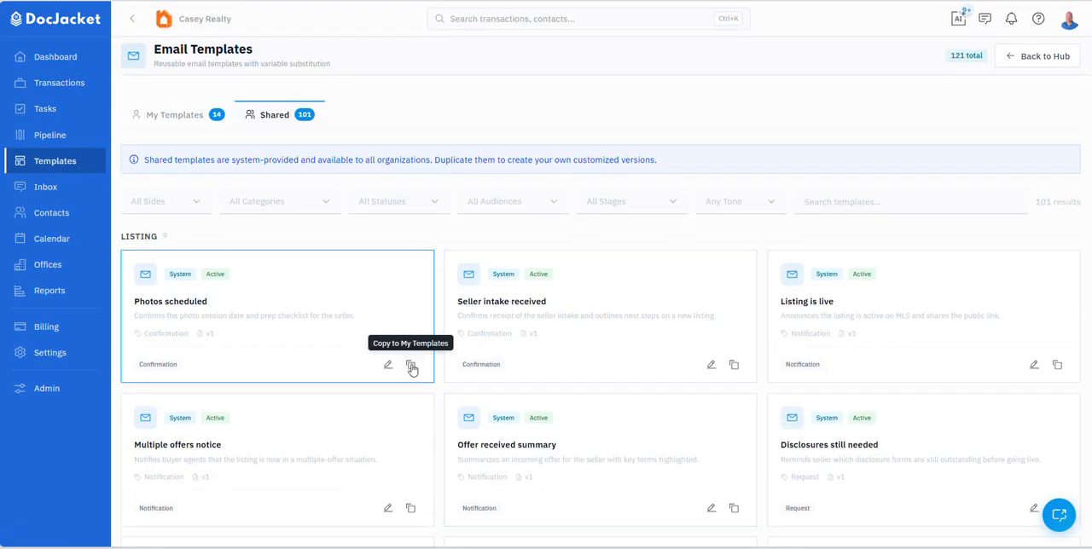
Step: Review the body and smart fields of the TC Move-In Checklist (Copy) template in My Templates and return to the template list
click(179, 116)
scroll(324, 358, down, 3)
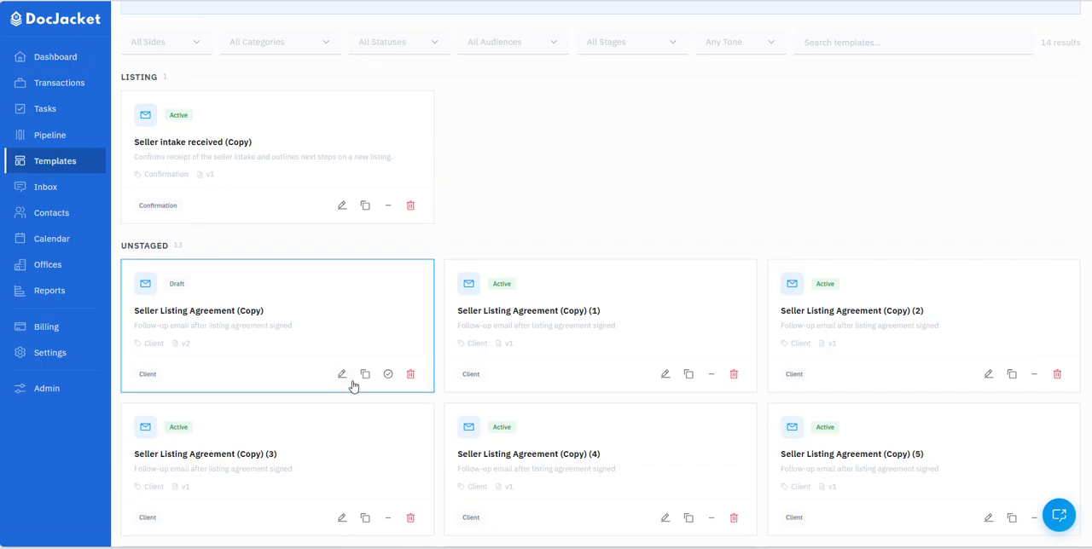
scroll(324, 376, down, 2)
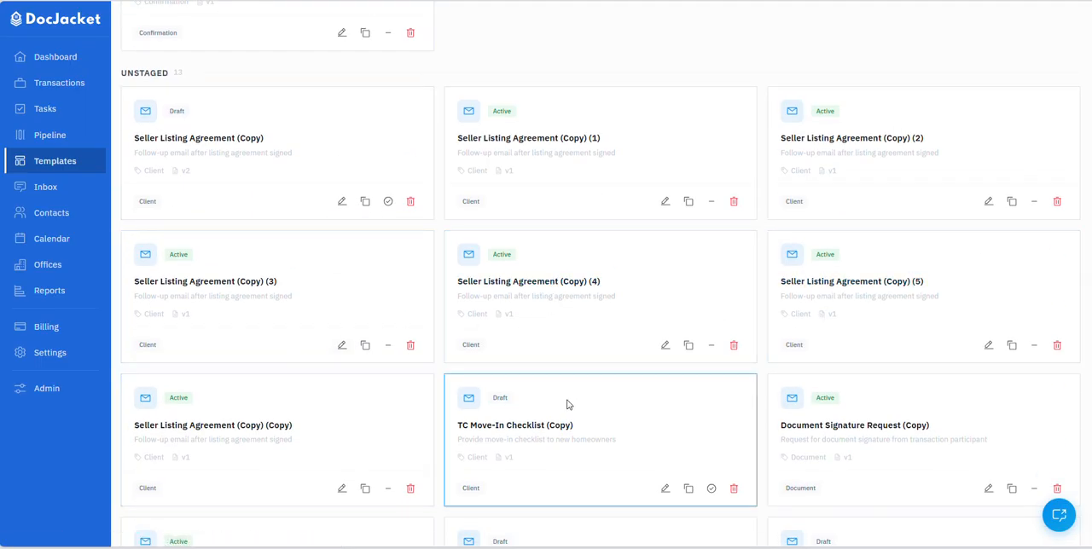
click(510, 424)
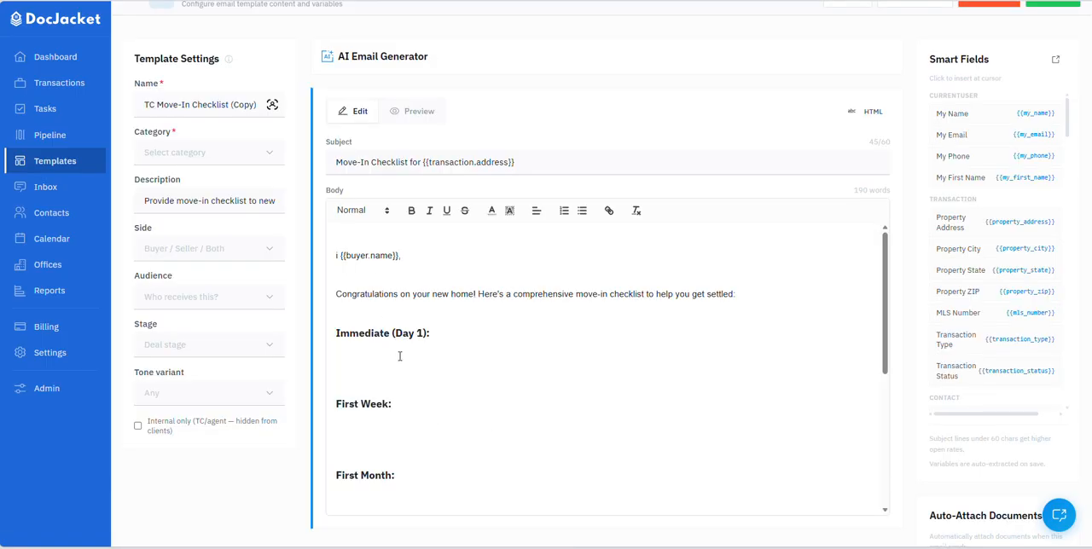
scroll(438, 346, down, 5)
scroll(443, 347, up, 5)
scroll(694, 386, up, 1)
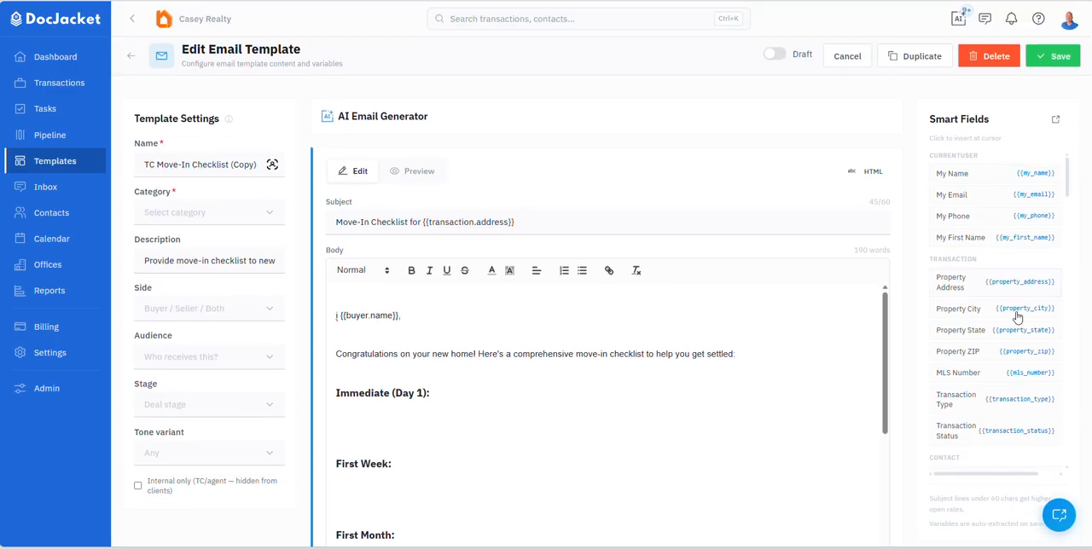
click(992, 400)
click(992, 375)
click(132, 56)
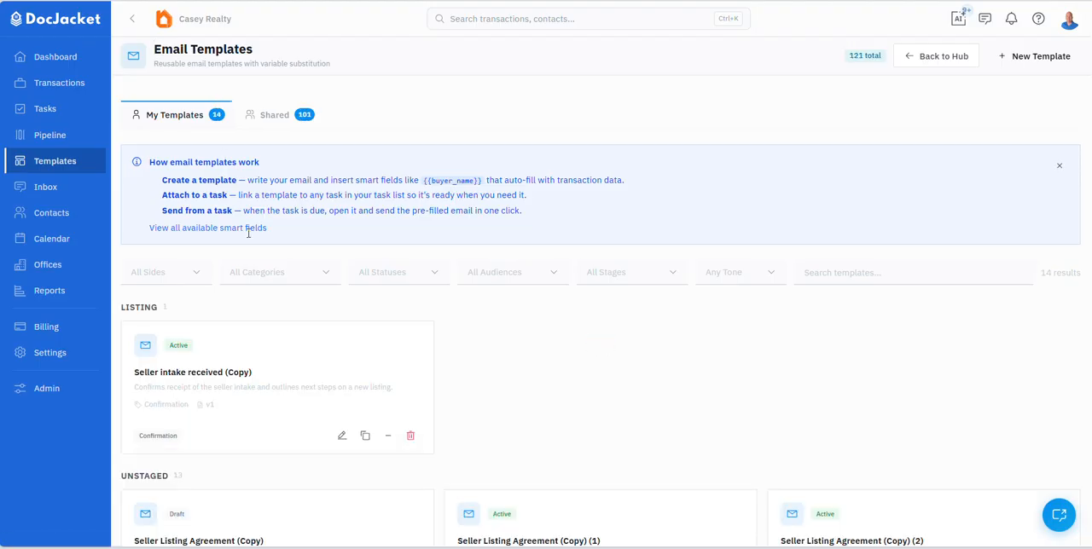
Step: Create a new email template with the body text ";lkj;lkj;lkjl;kjlkjl;kj" and insert the Transaction Type smart field in front of it
click(1004, 58)
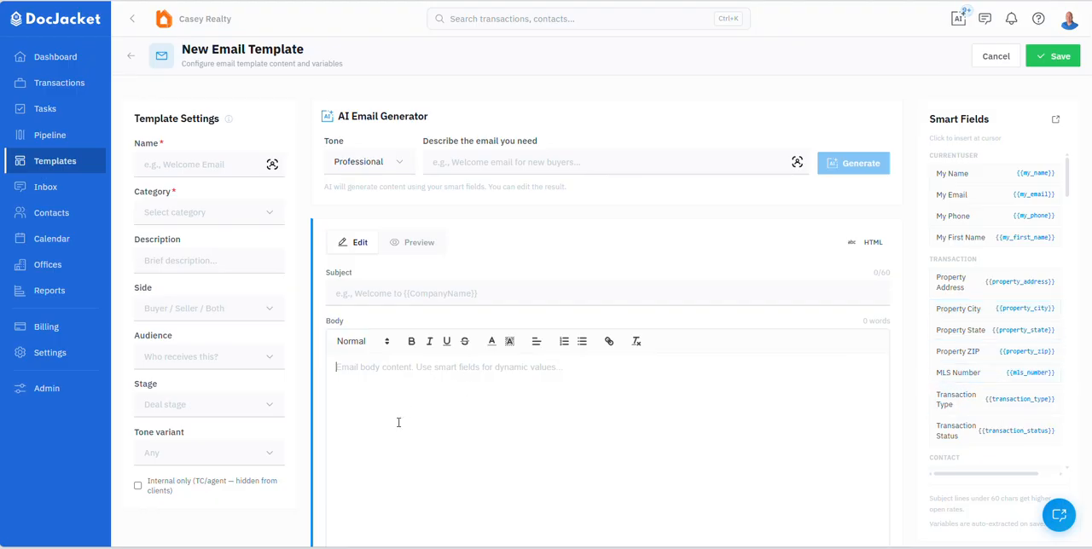
text(;lkj;lkj;lkjl;kjlkjl;kj)
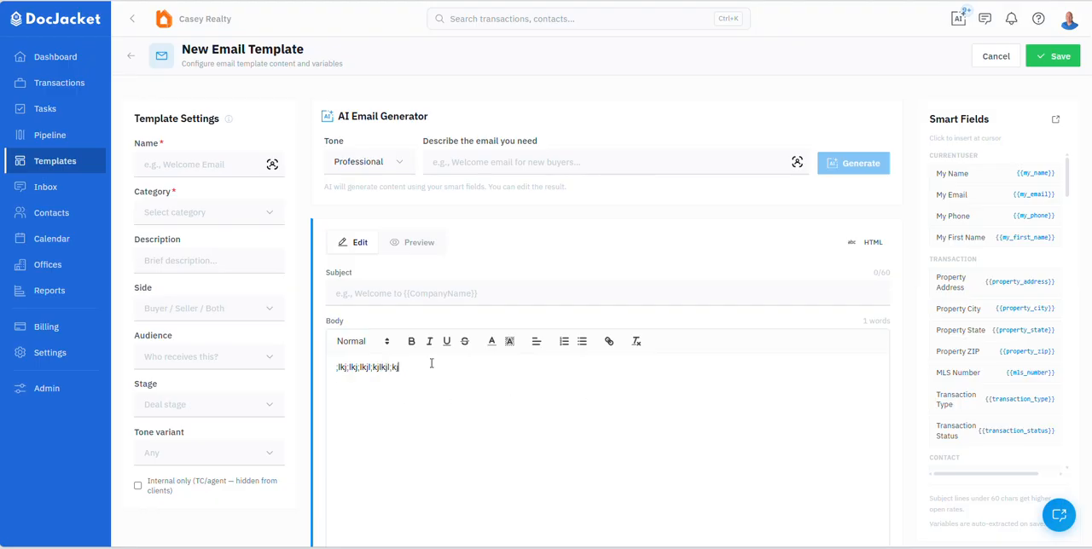
click(994, 401)
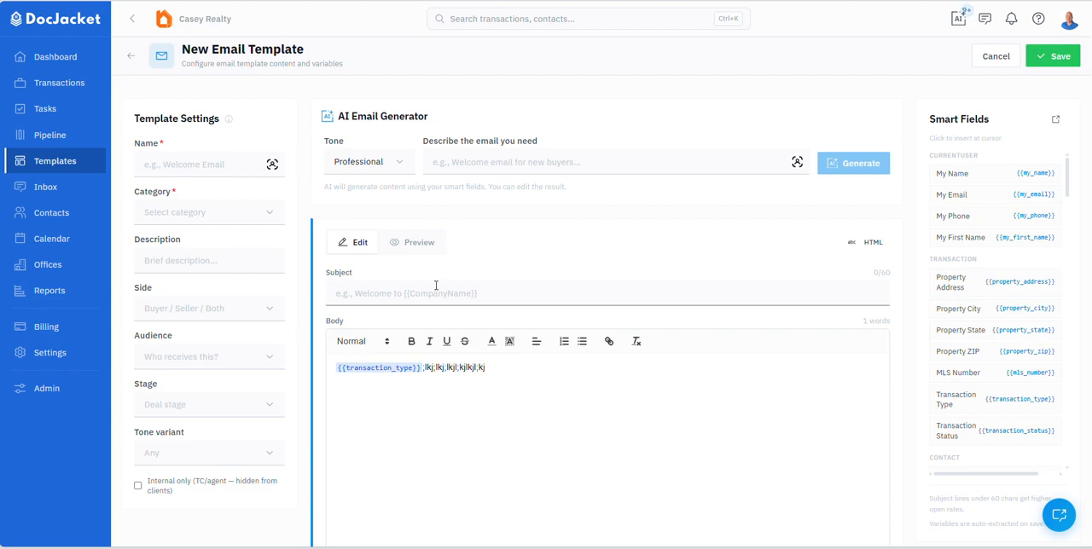
Step: Preview the new template's email content and return to editing it
click(421, 246)
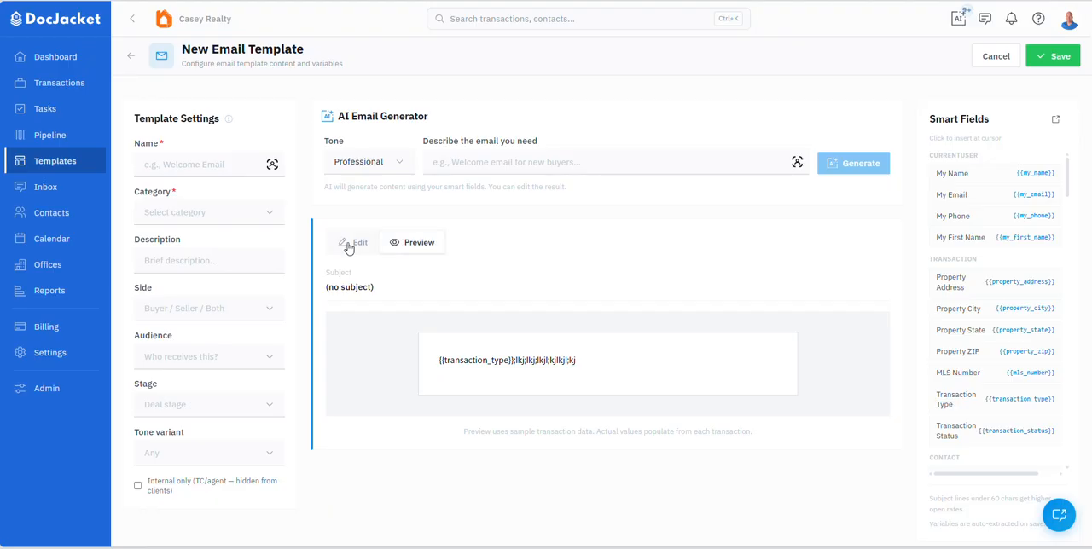
click(348, 246)
click(409, 245)
click(346, 245)
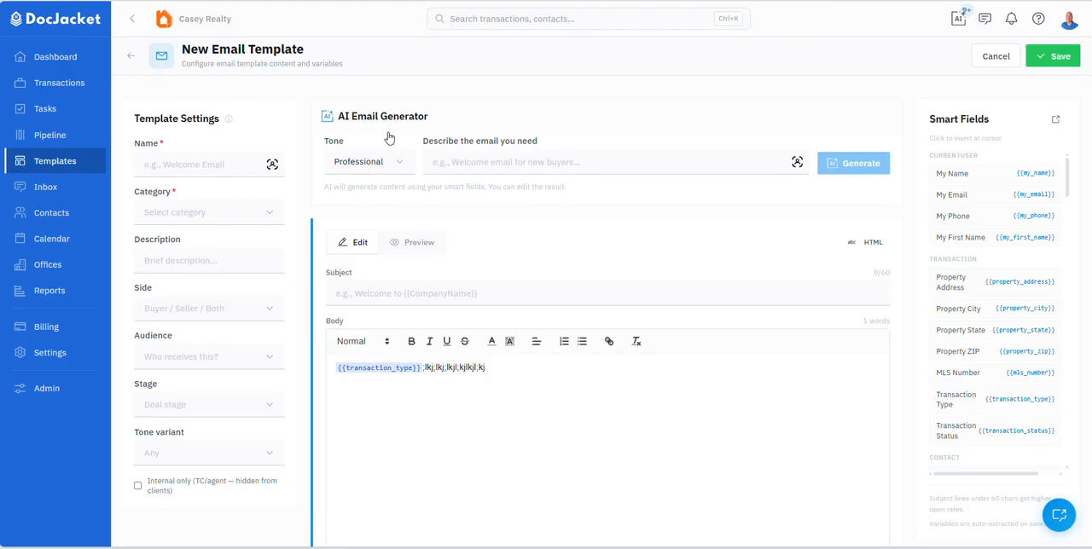
Step: Generate a professional-tone template with AI from the description "Welcome email to real estate client" and apply it to the form
click(441, 160)
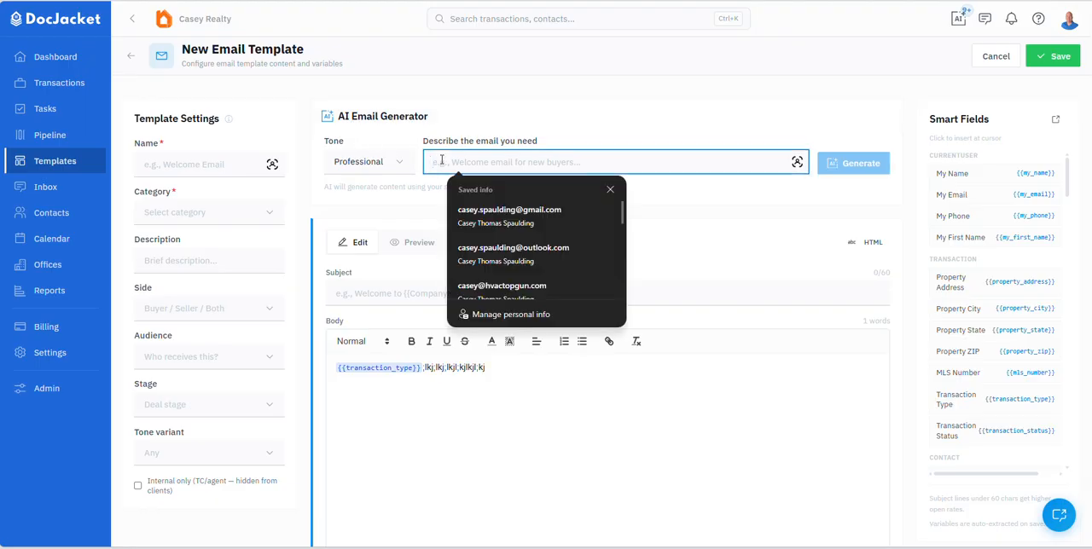
text(W)
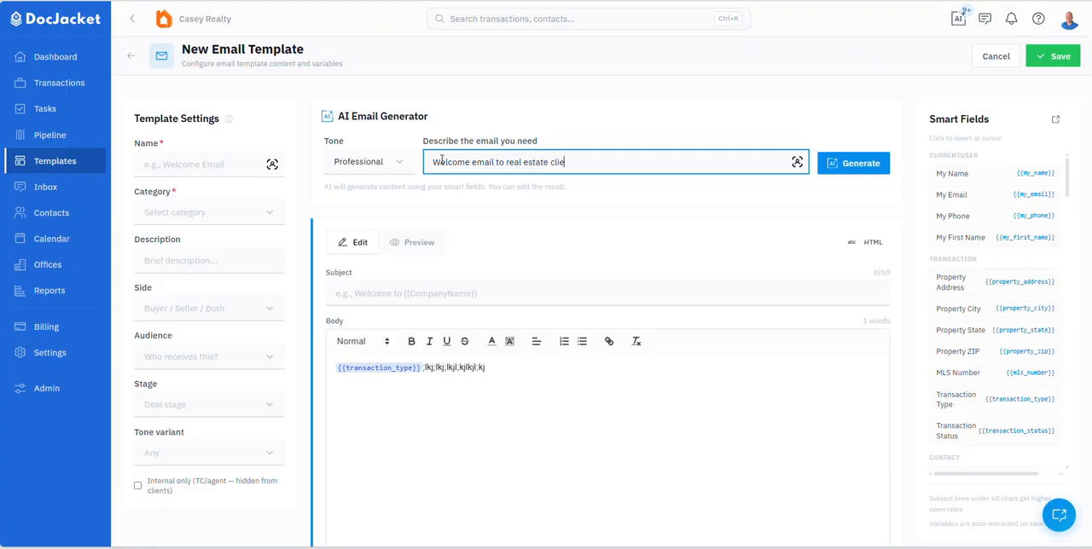
click(879, 168)
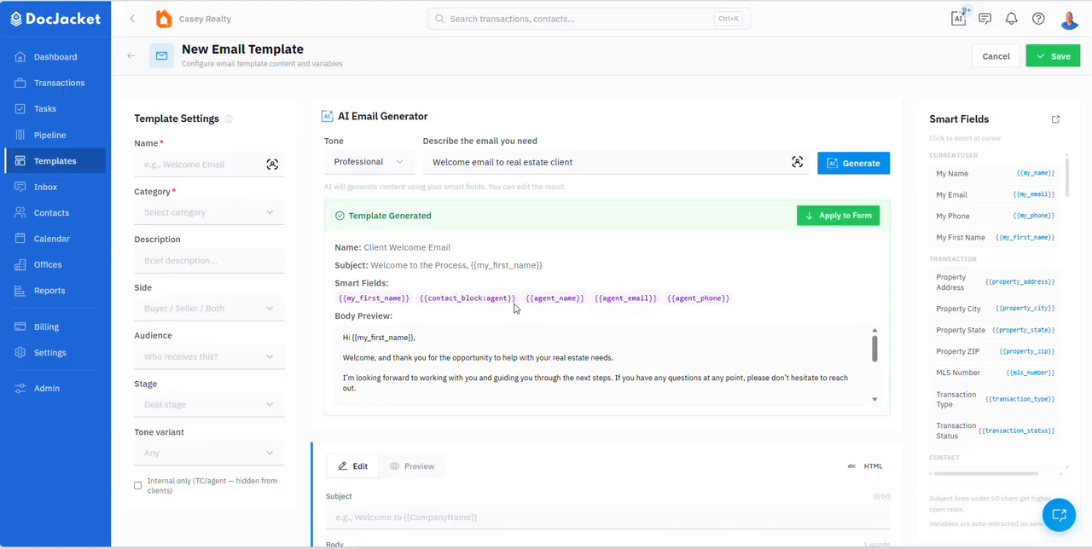
scroll(401, 299, down, 1)
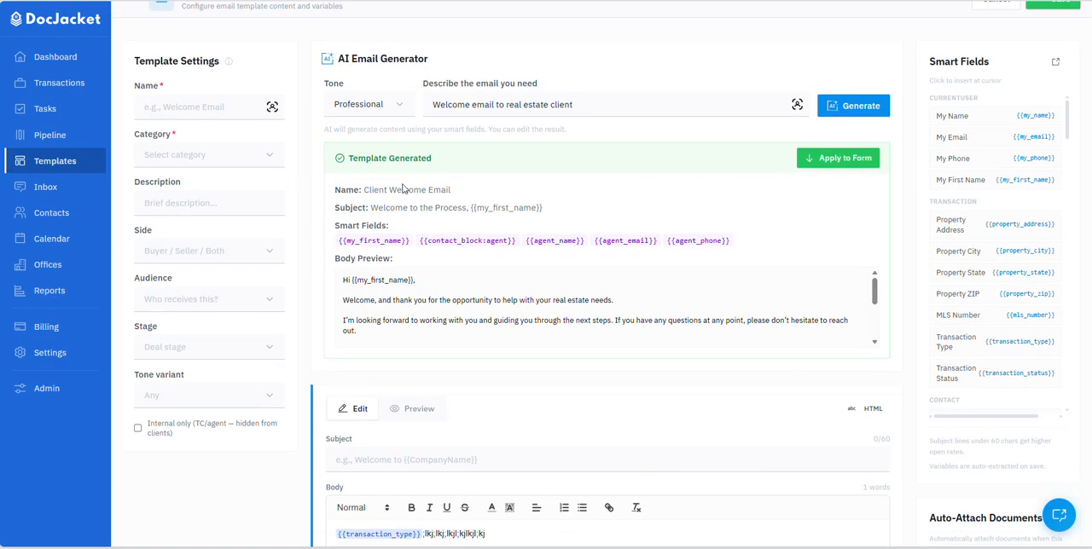
click(802, 164)
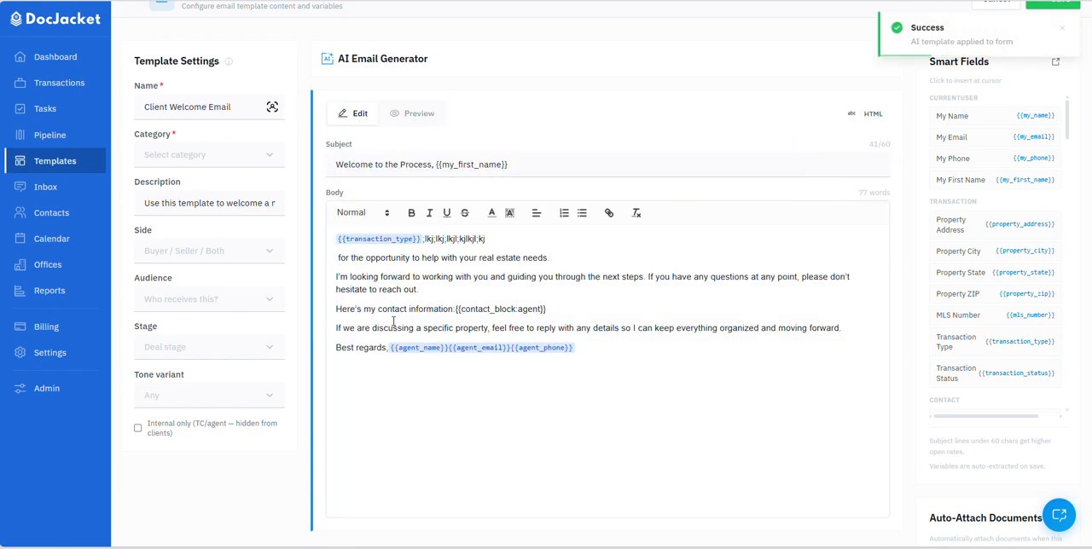
Step: Review the generated email's subject and body, preview the email, and return to editing it
scroll(410, 256, up, 1)
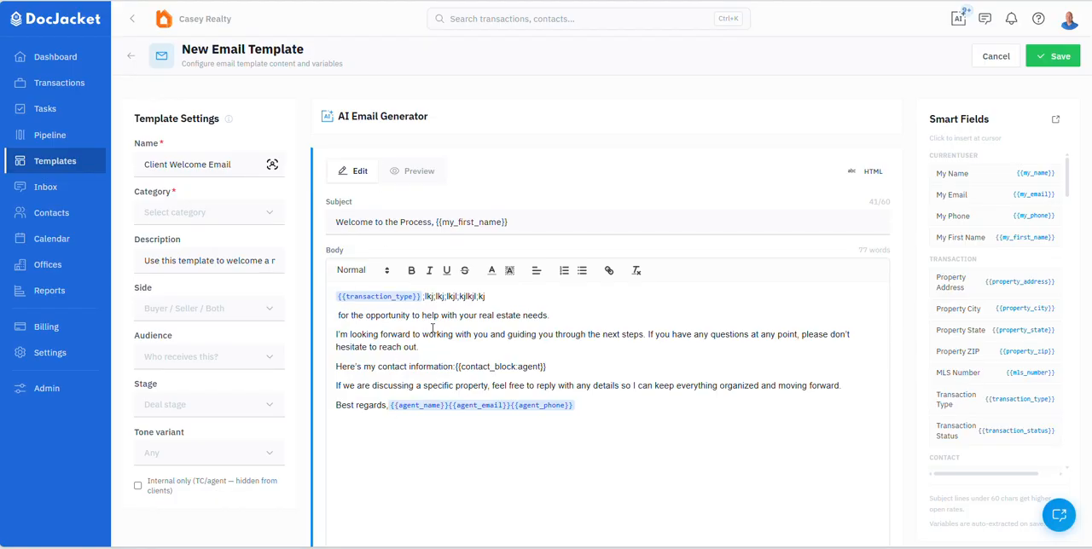
scroll(450, 315, down, 1)
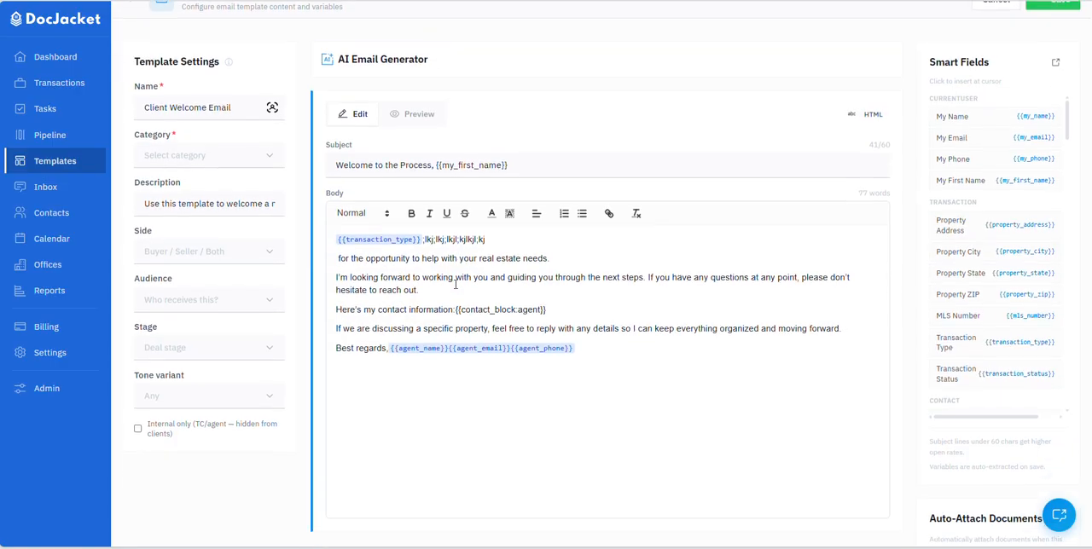
click(410, 114)
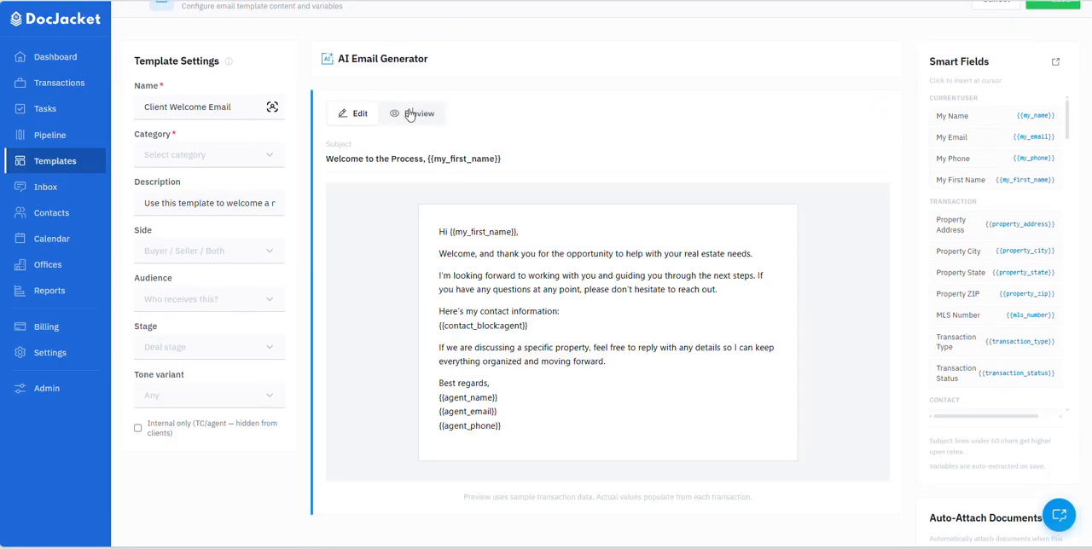
click(344, 114)
Step: Check the Category and Side choices and review the remaining template settings without selecting anything
scroll(471, 259, up, 1)
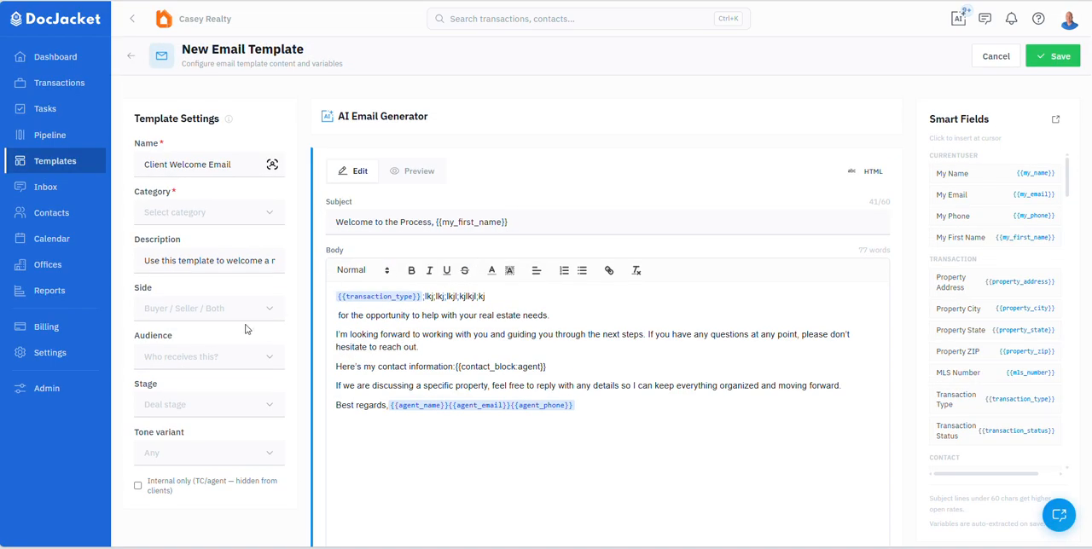
click(165, 218)
click(170, 214)
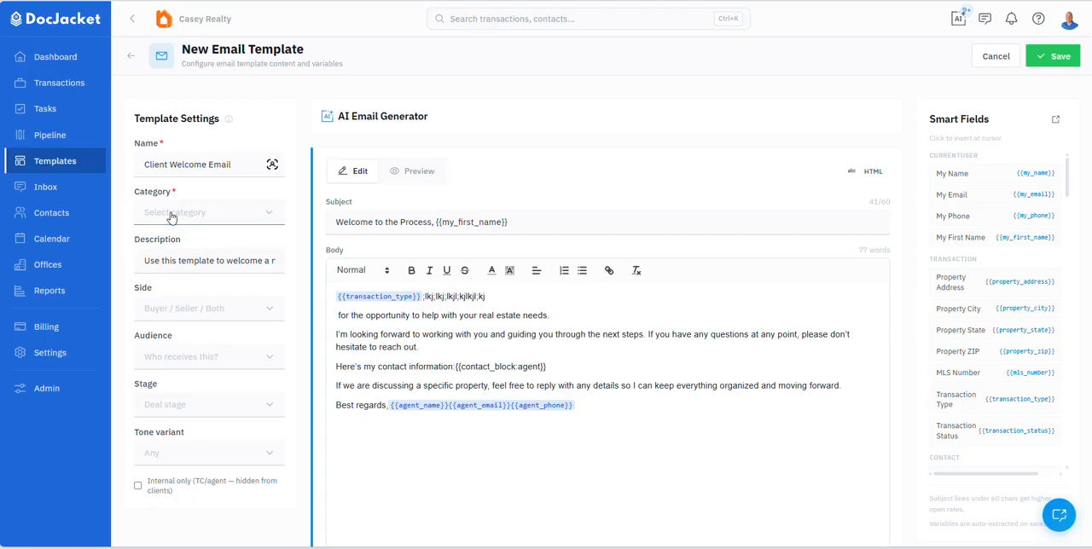
click(157, 311)
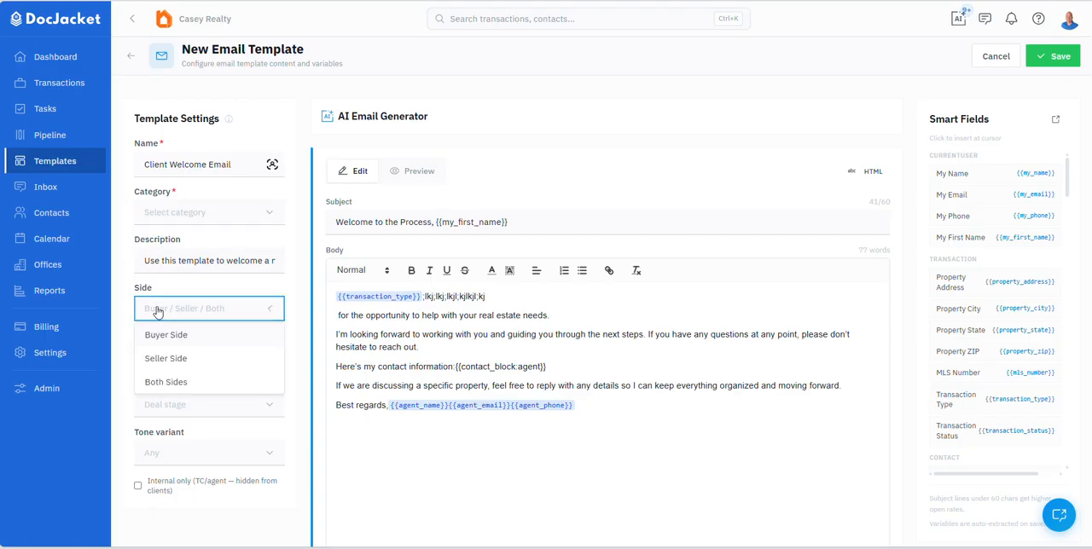
click(160, 310)
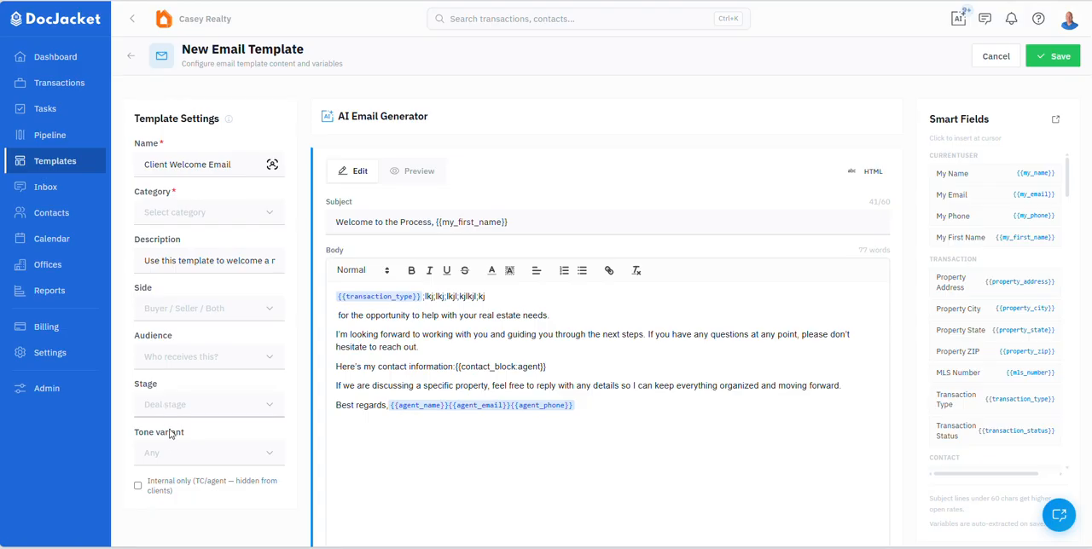
scroll(205, 418, down, 3)
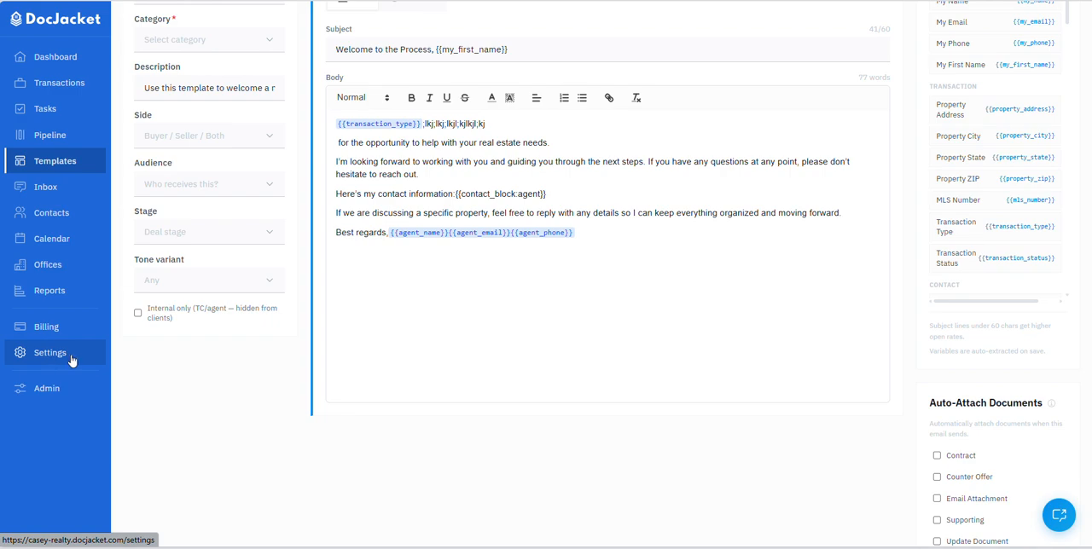
scroll(205, 339, up, 2)
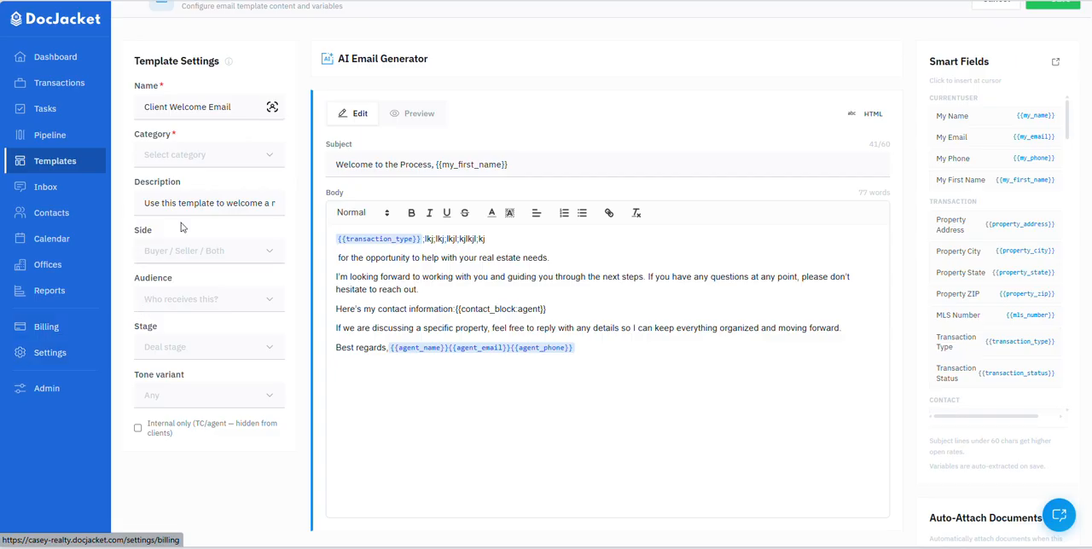
Step: Activate the Welcome, Reminder, Request, Confirmation and Update email template categories in the organization's email settings
click(44, 354)
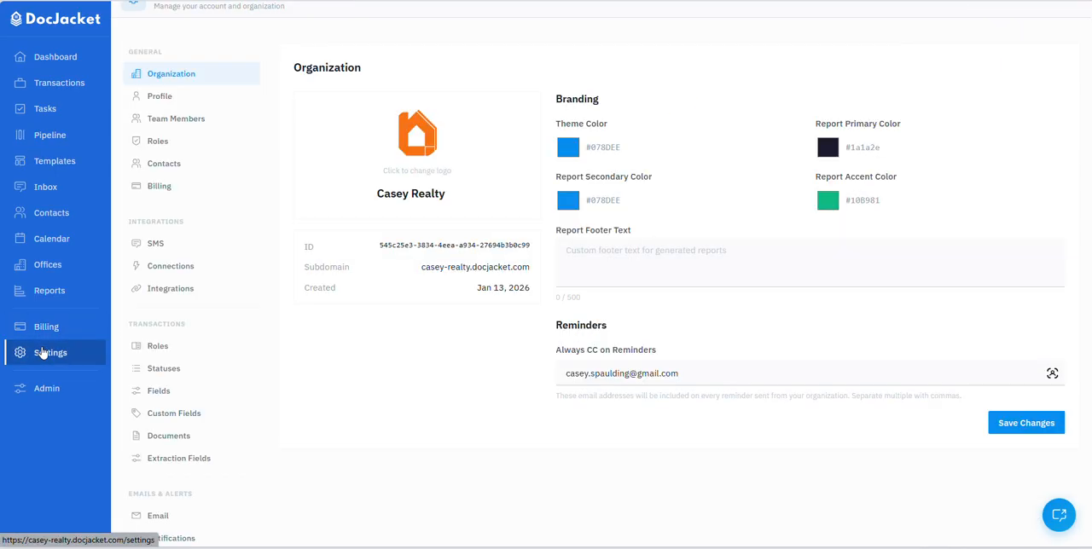
scroll(196, 231, down, 1)
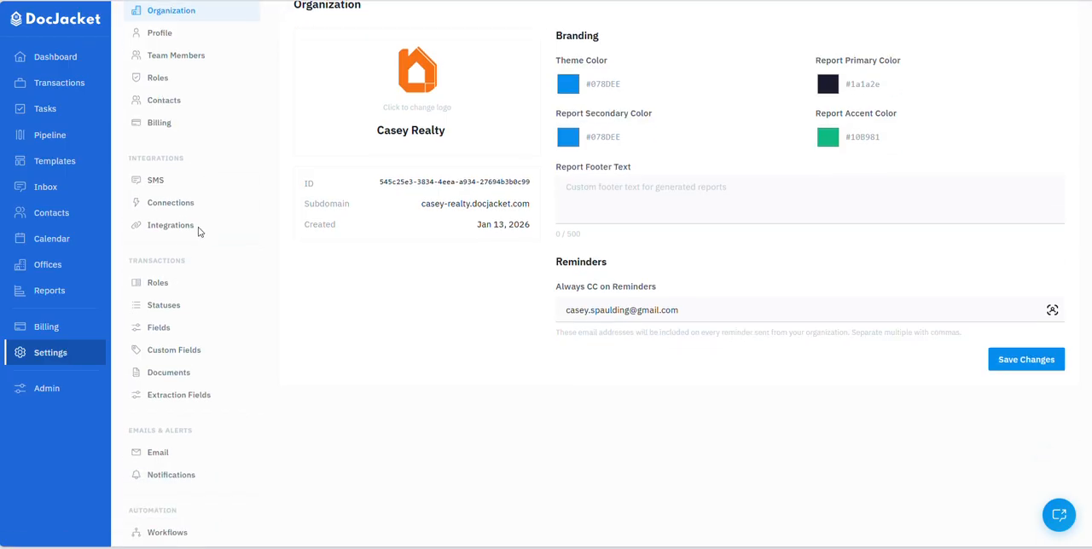
scroll(199, 232, down, 1)
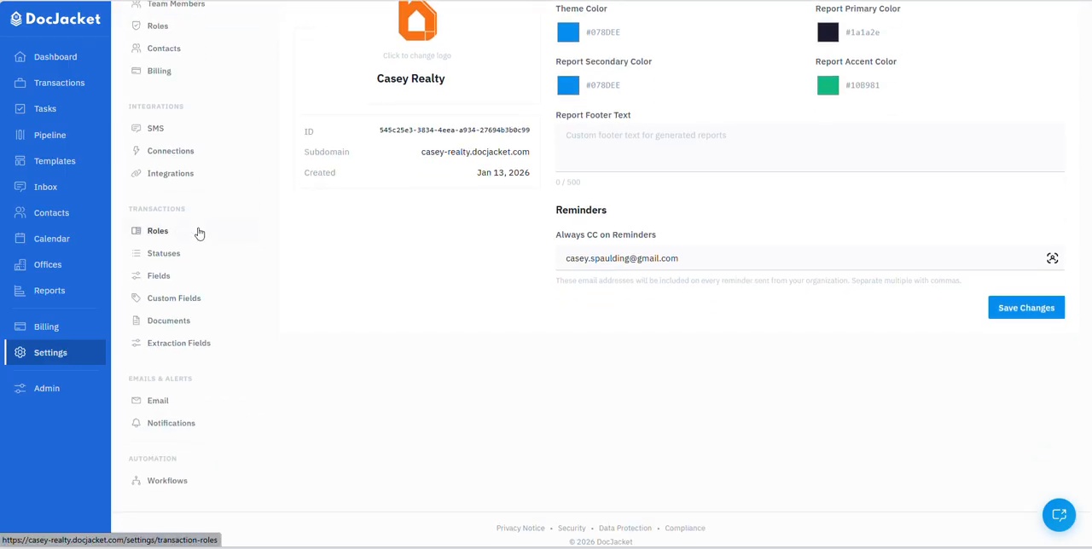
click(193, 404)
scroll(487, 325, up, 2)
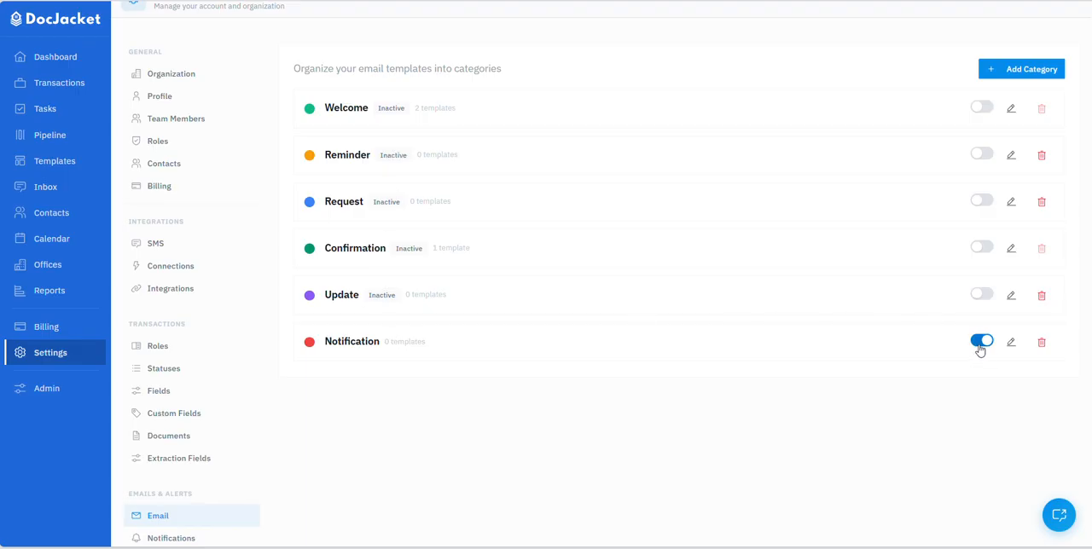
click(982, 107)
click(982, 155)
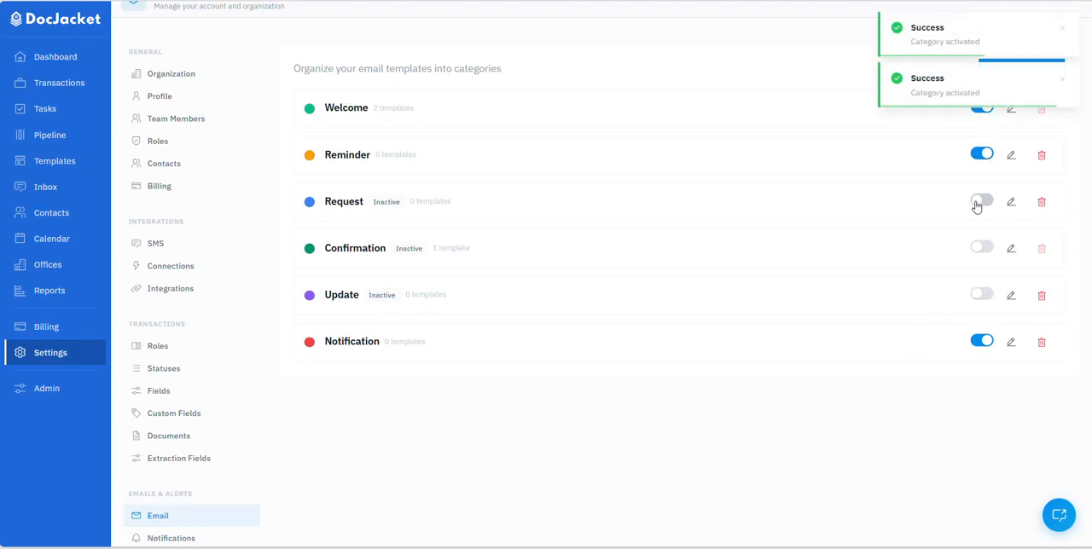
click(981, 201)
click(981, 248)
click(982, 294)
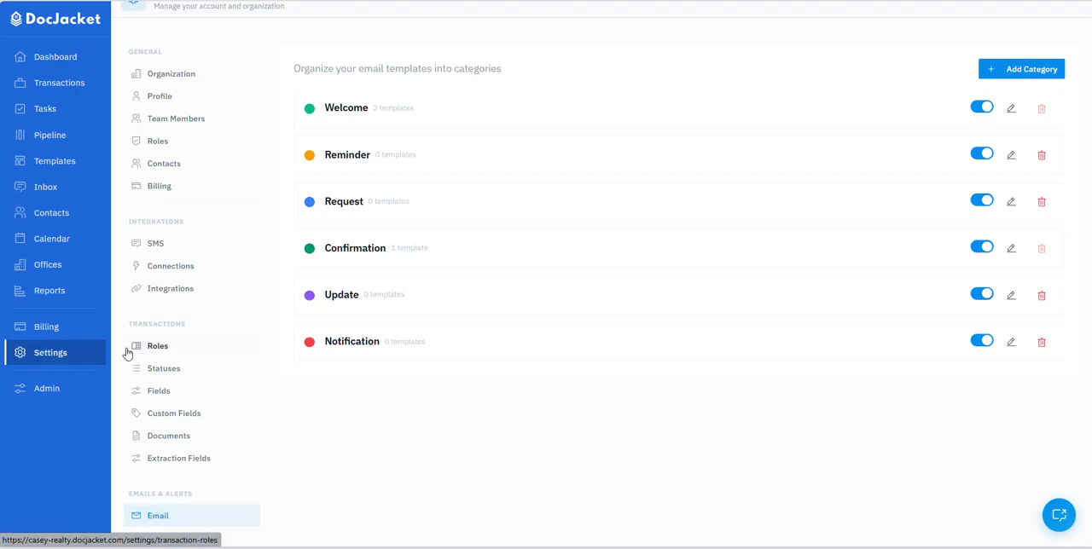
Step: Start another new email template and view the categories it can be assigned to
click(57, 162)
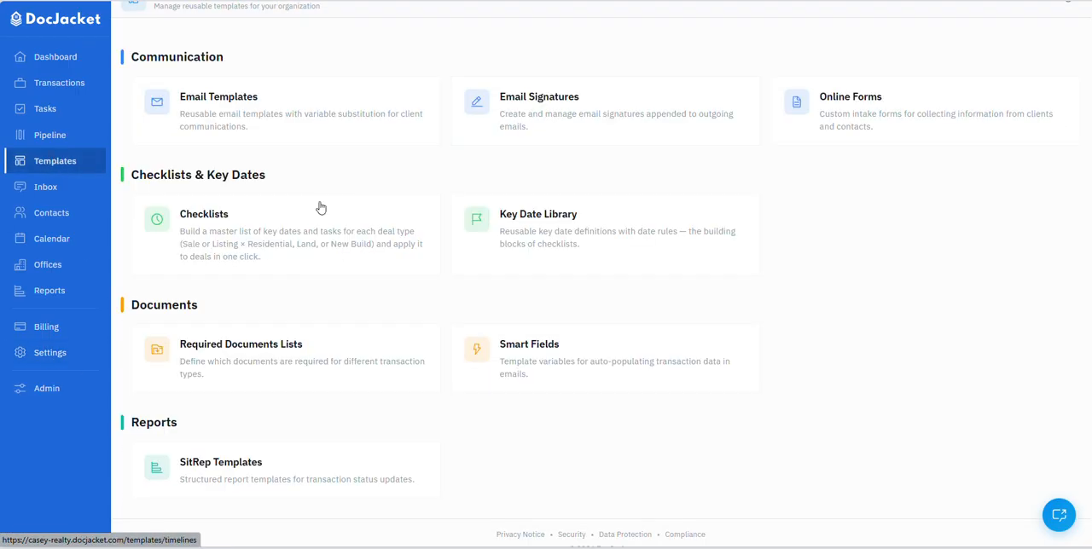
click(270, 119)
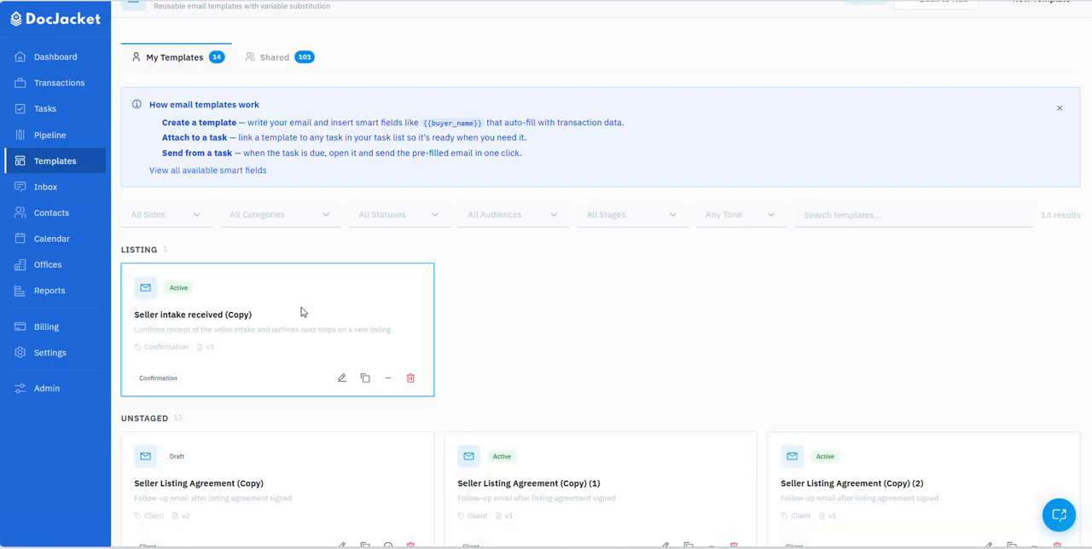
scroll(680, 289, up, 2)
click(1045, 53)
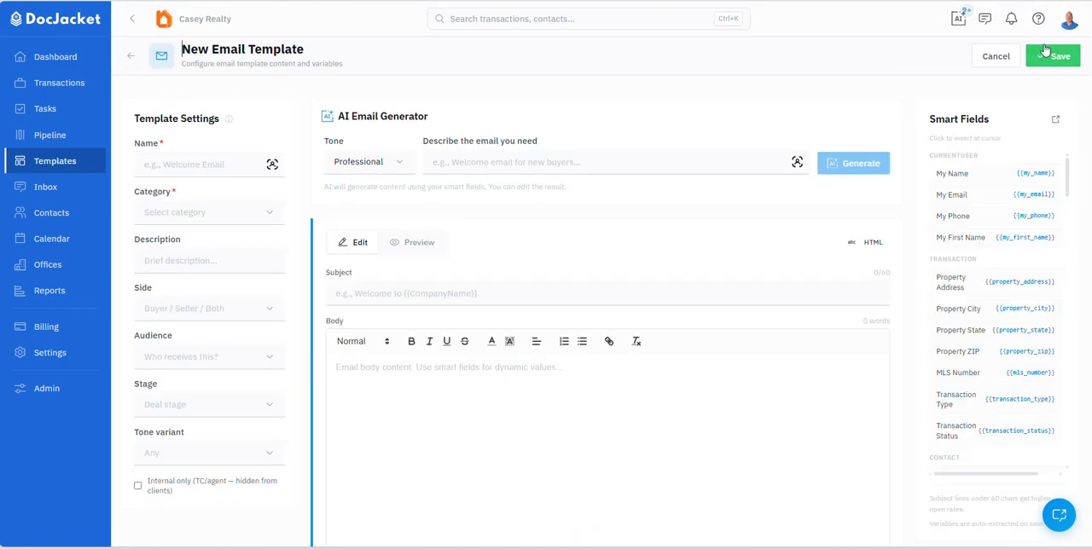
click(184, 213)
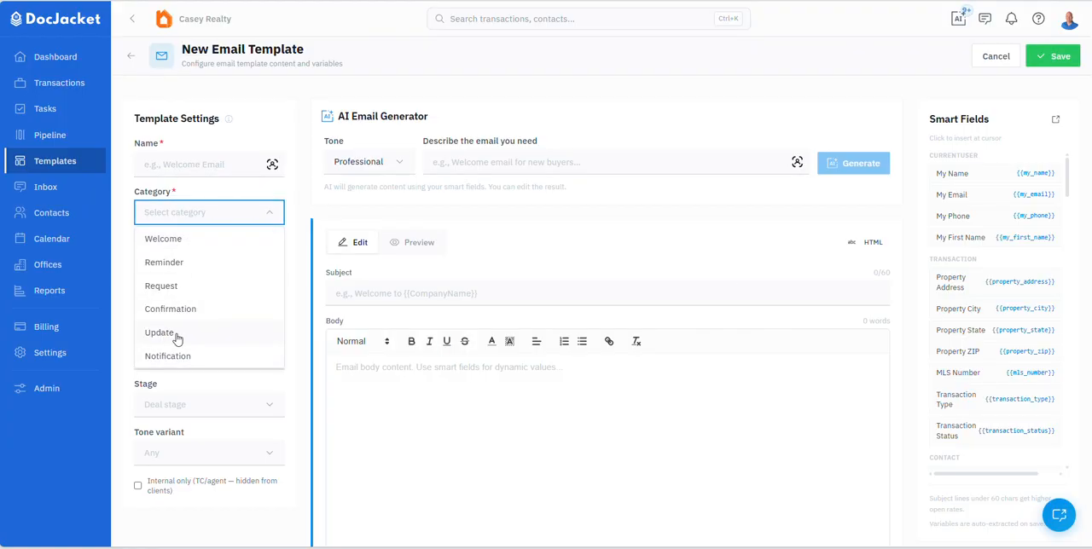
Step: Open the active purchase transaction, look at its contacts, and show its email messages
click(54, 90)
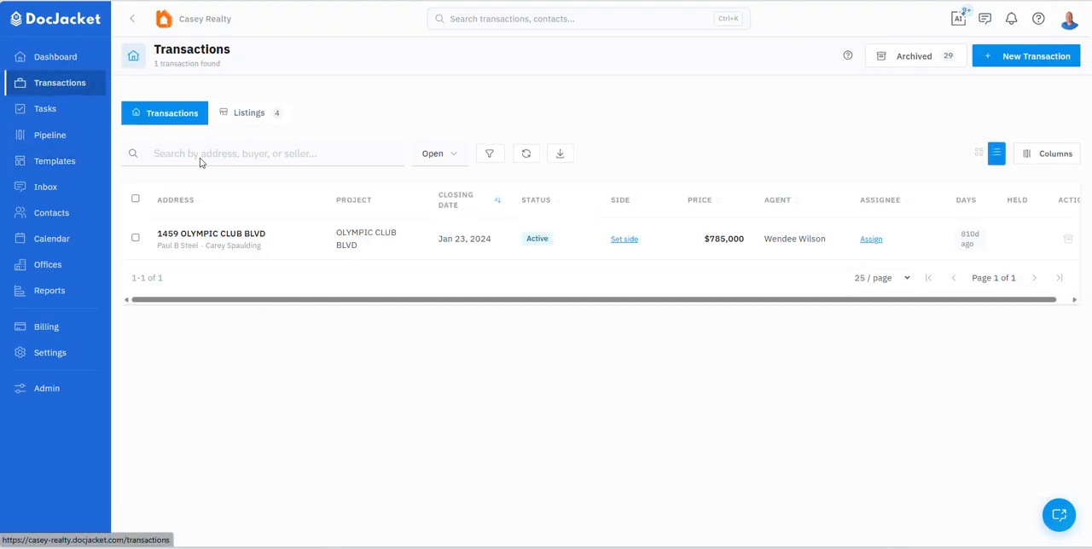
click(182, 244)
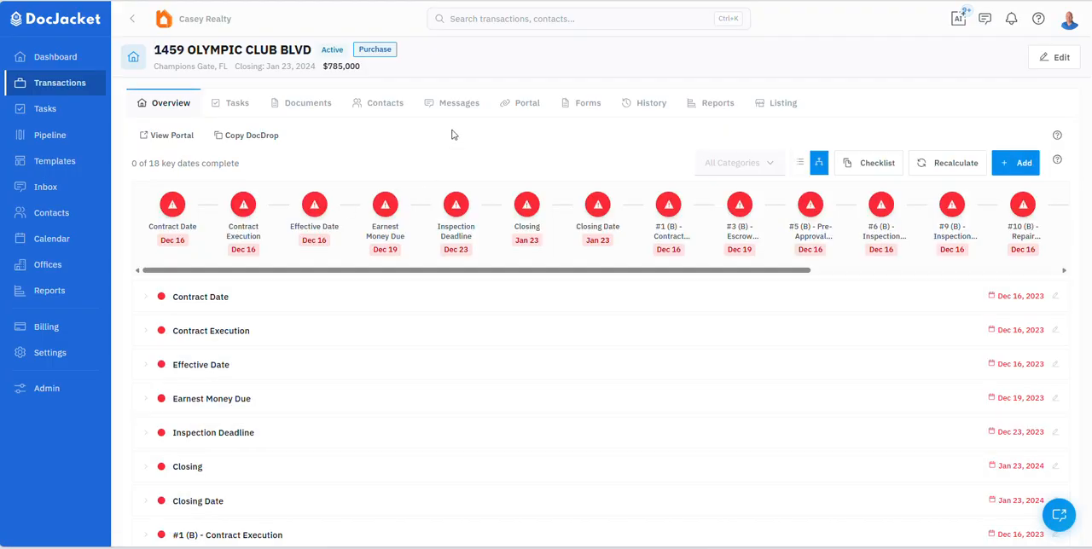
click(62, 83)
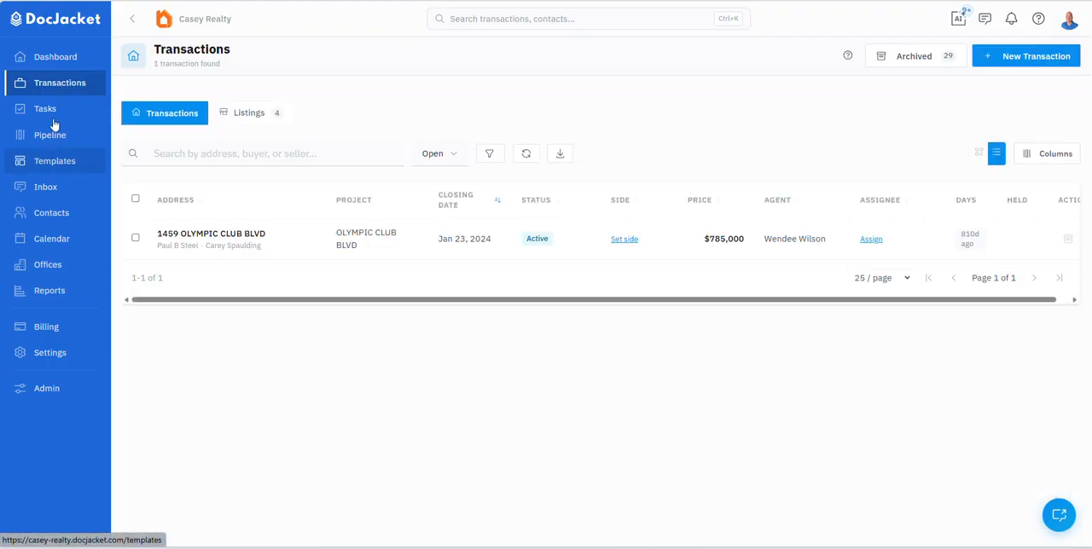
click(196, 237)
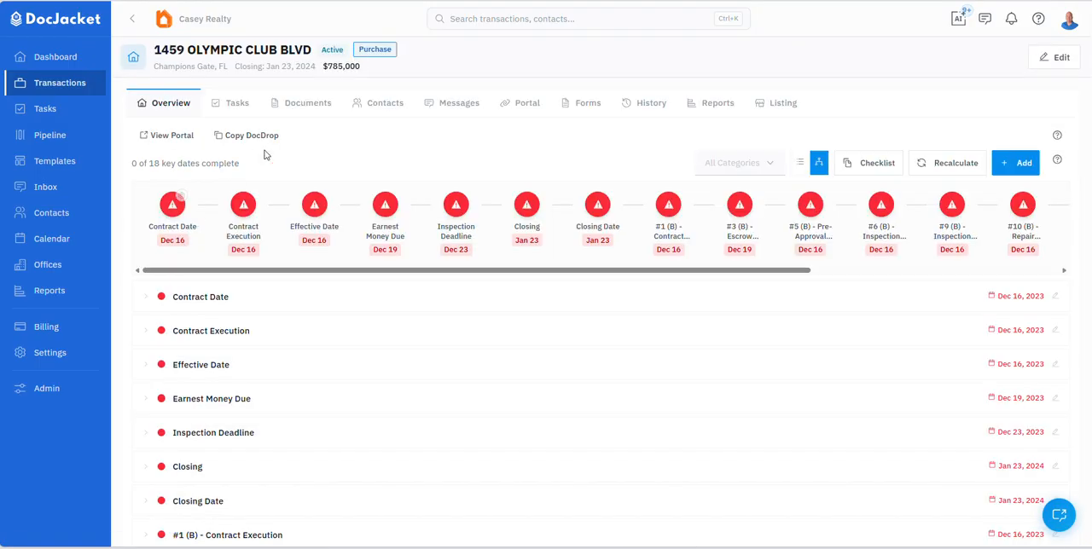
click(459, 103)
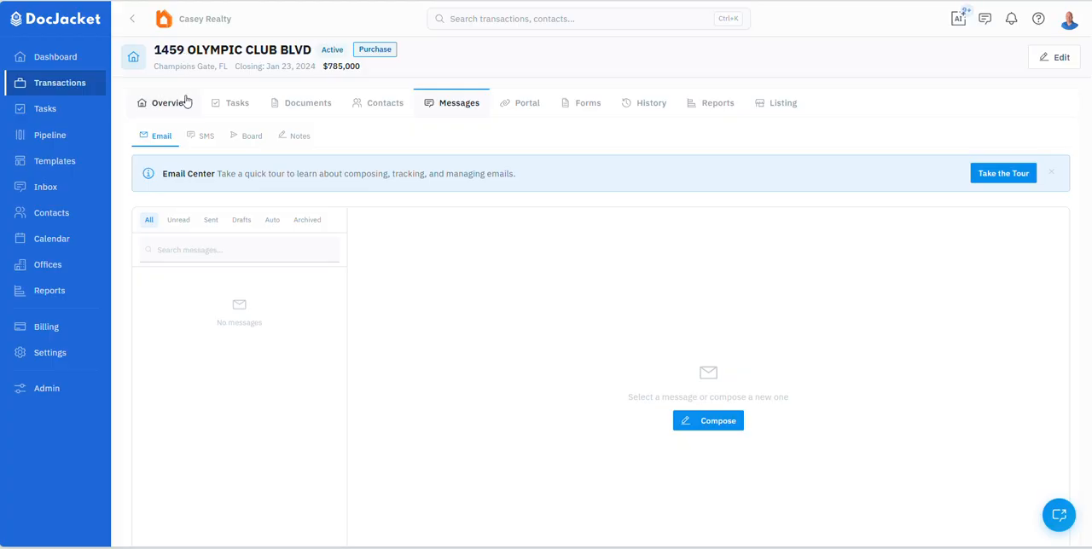
click(379, 104)
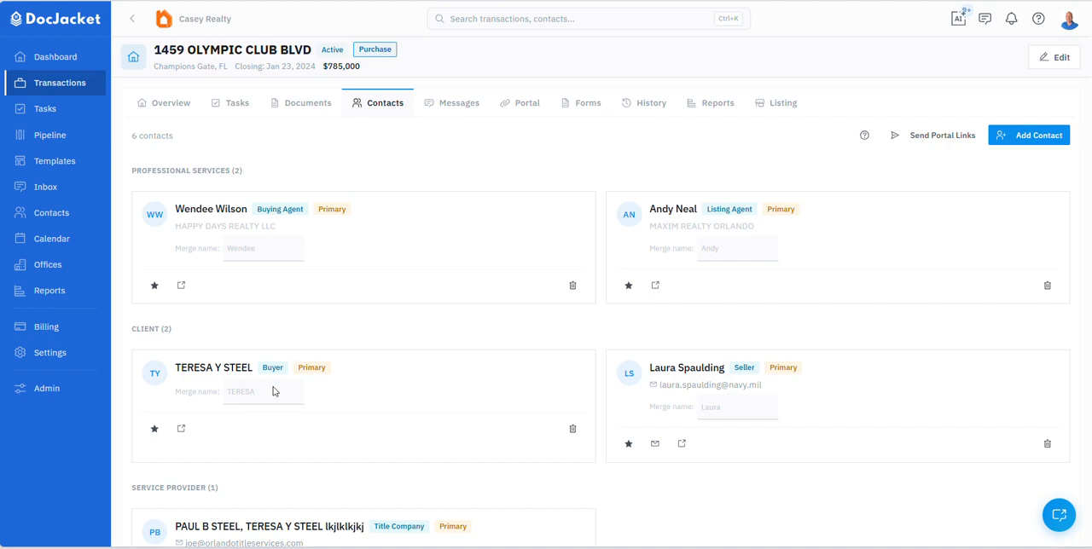
click(441, 111)
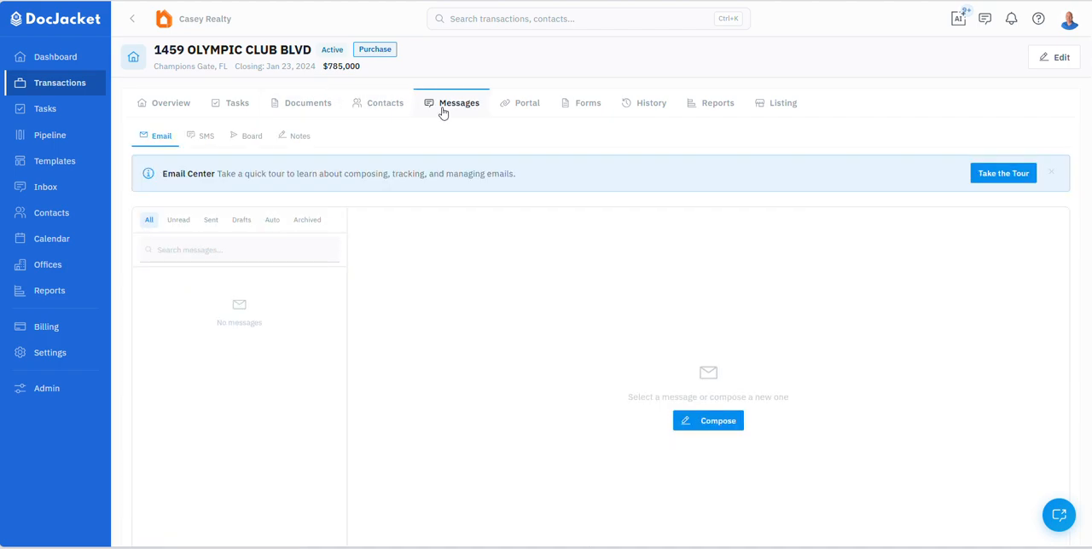
Step: Take the Email Center tour through composing, filtering messages and delivery stats up to searching emails
click(996, 173)
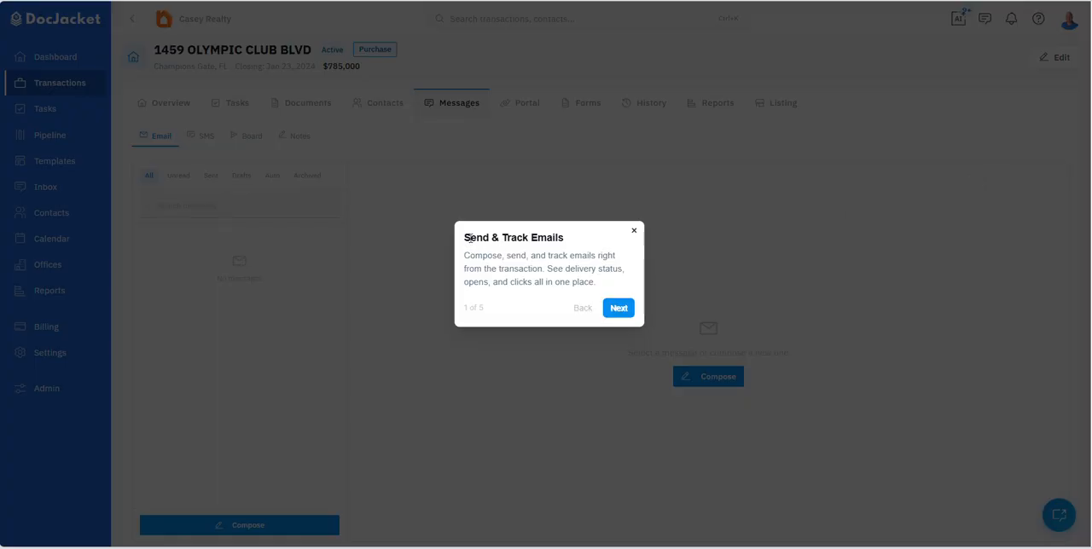
click(620, 313)
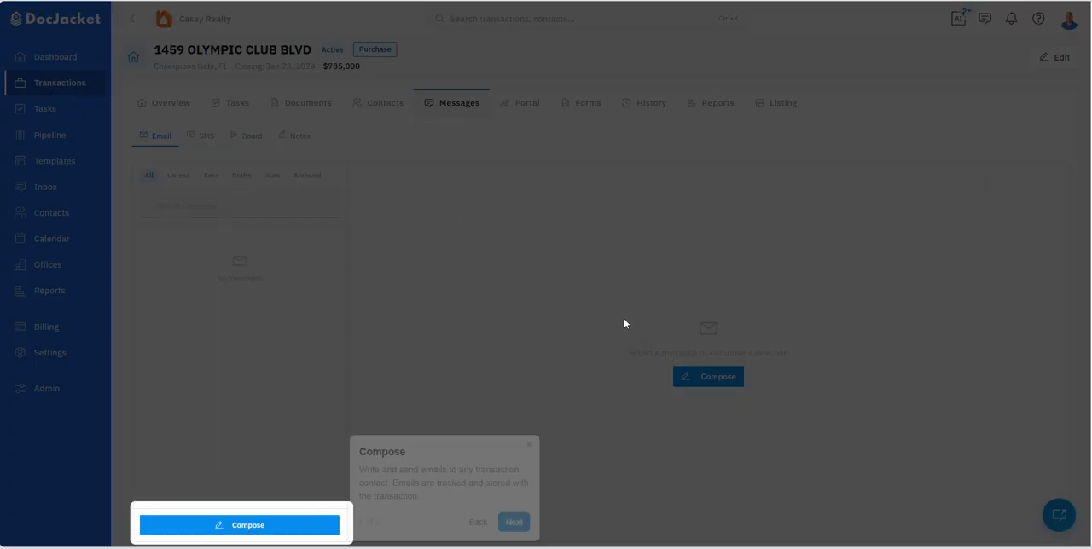
click(512, 522)
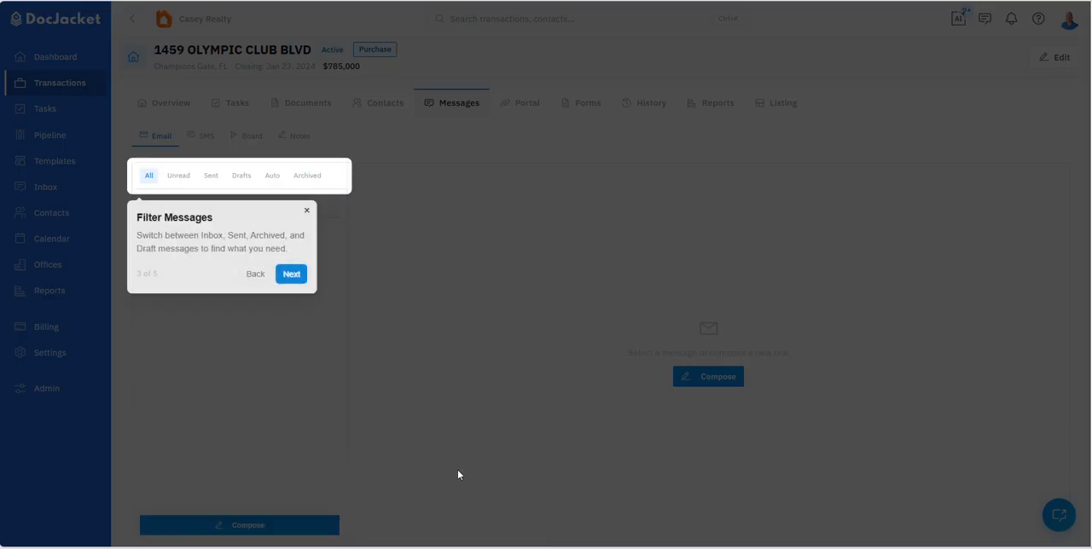
click(290, 273)
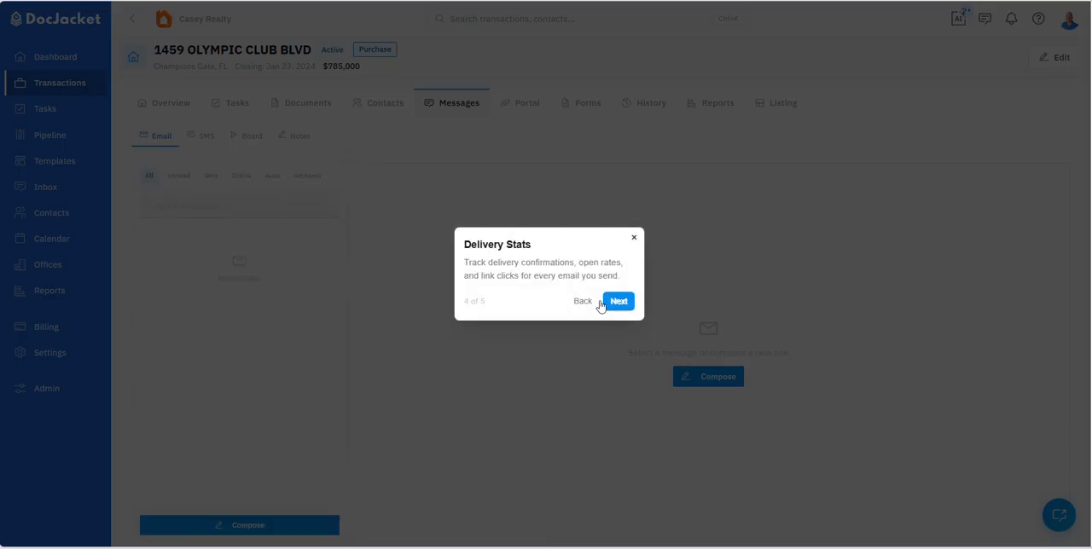
click(615, 301)
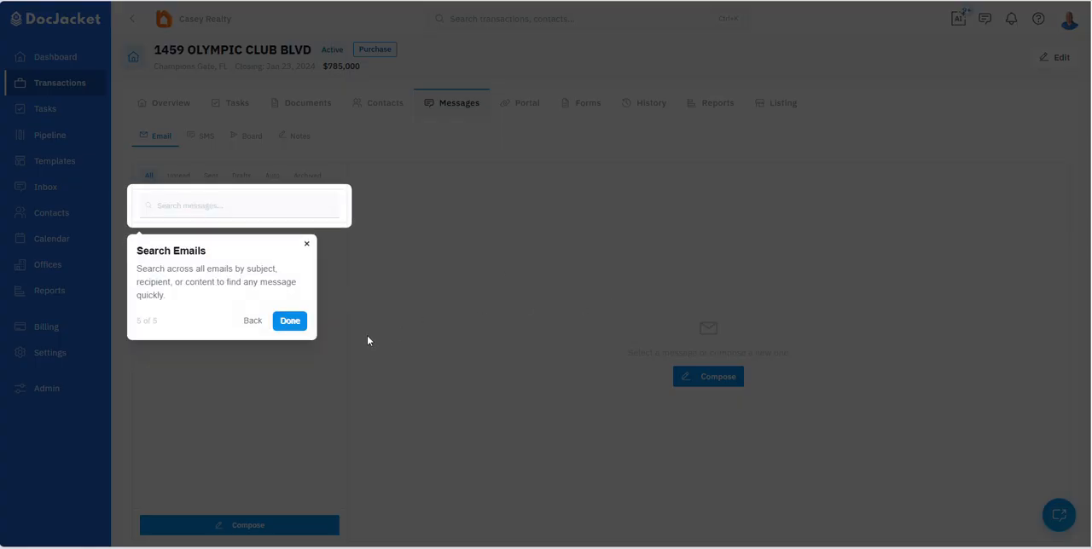
Step: Finish the Email Center tour and check the Google Workspace and Microsoft 365 connections in the organization's integration settings
click(290, 321)
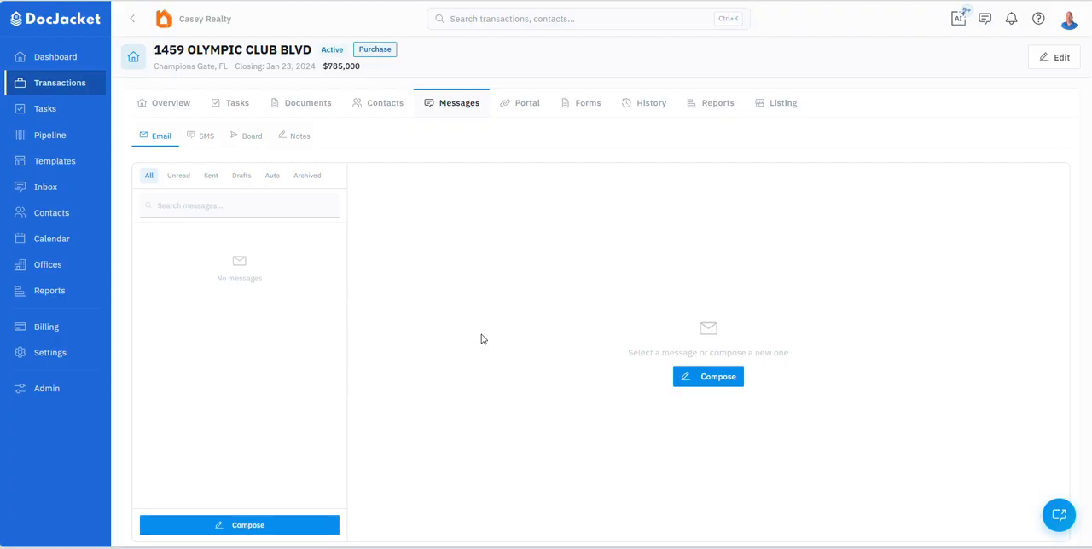
click(50, 353)
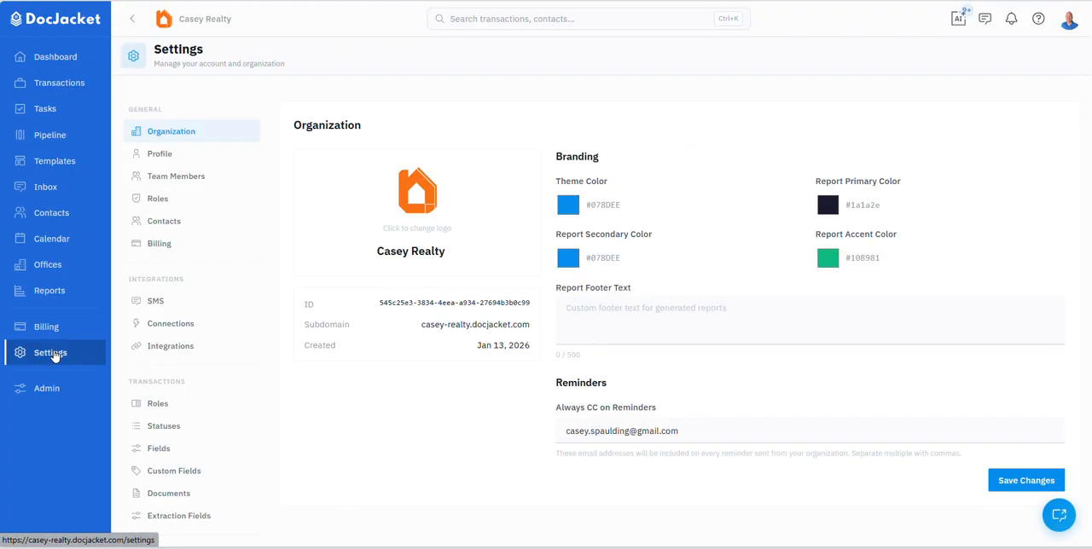
click(166, 346)
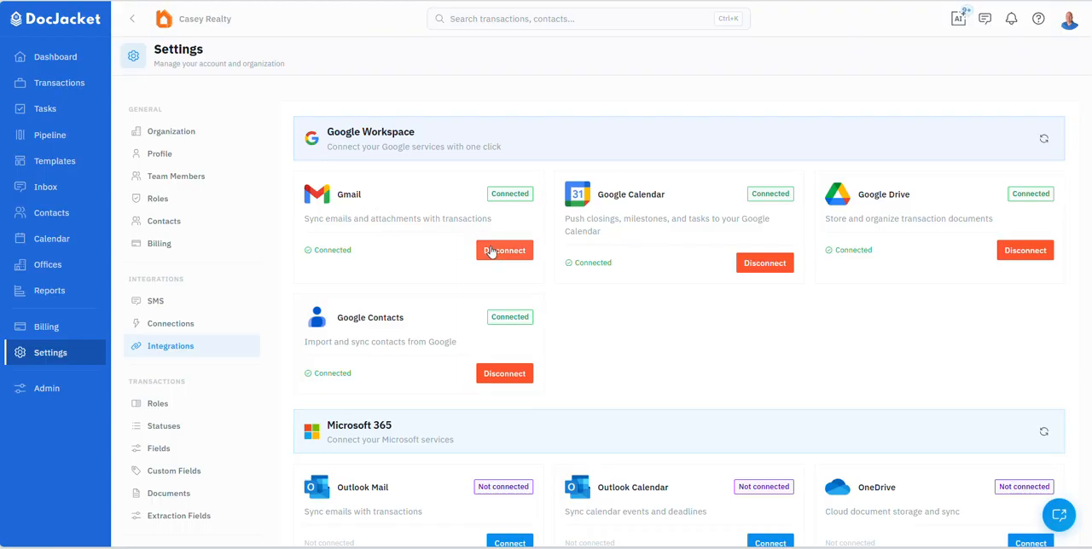
Step: Return to the active purchase transaction's email messages and start composing a new message
click(38, 86)
click(220, 236)
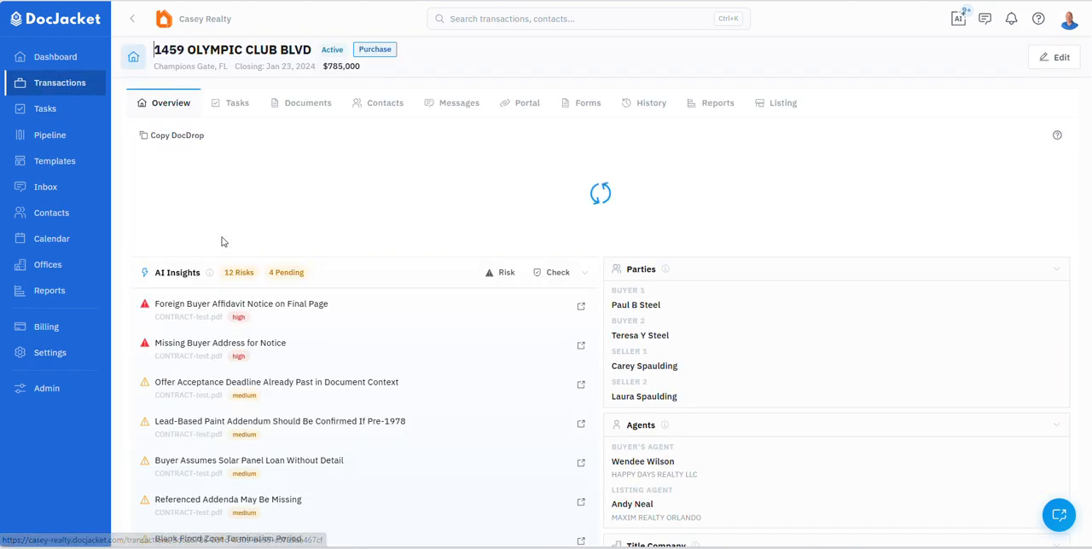
click(443, 103)
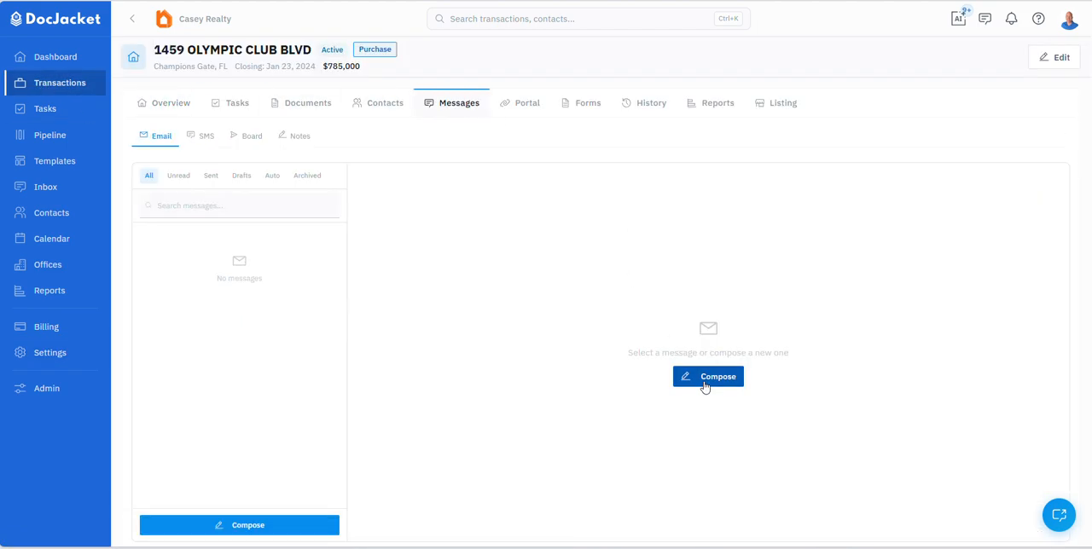
click(229, 529)
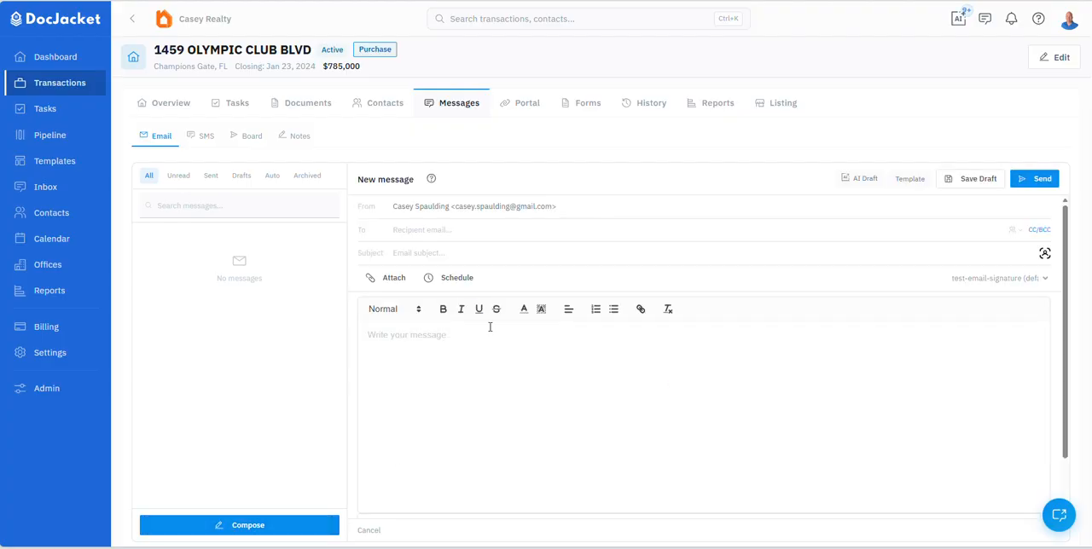
Step: Fill the new message from the Buyer Introduction template and restore the initial W of "Welcome" in the opening line
click(908, 180)
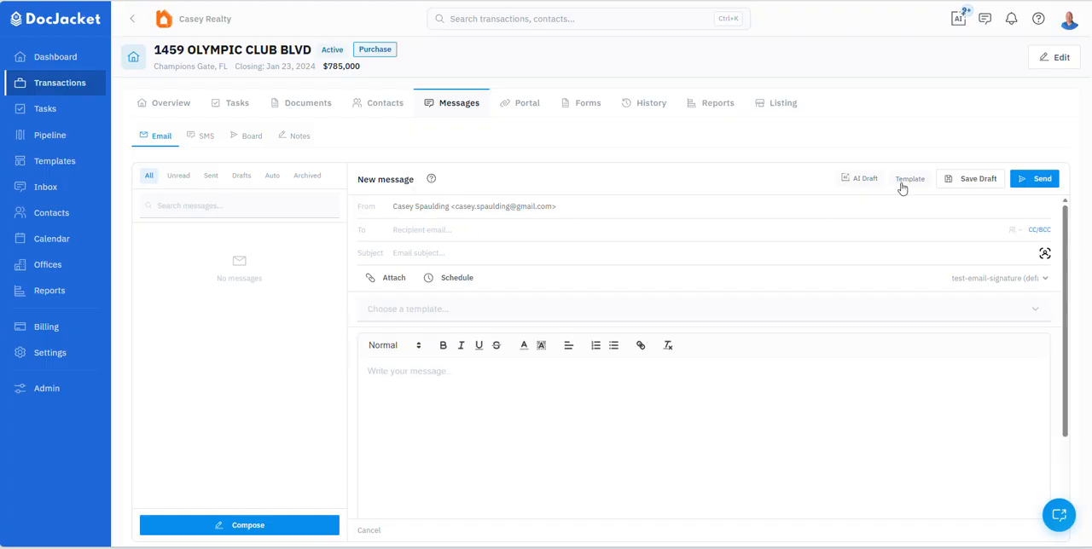
click(397, 312)
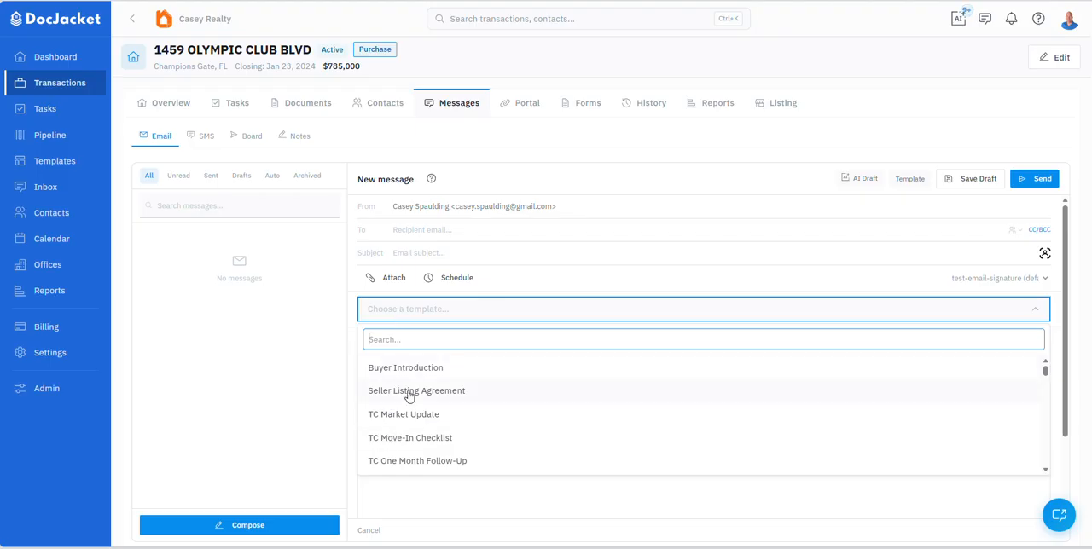
scroll(408, 392, down, 3)
scroll(408, 397, down, 10)
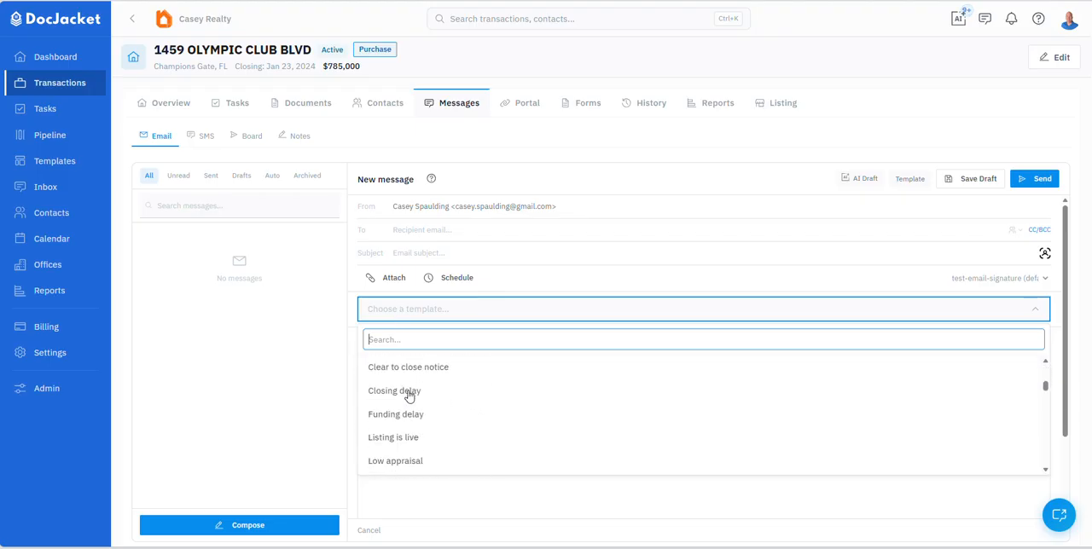
scroll(409, 396, up, 10)
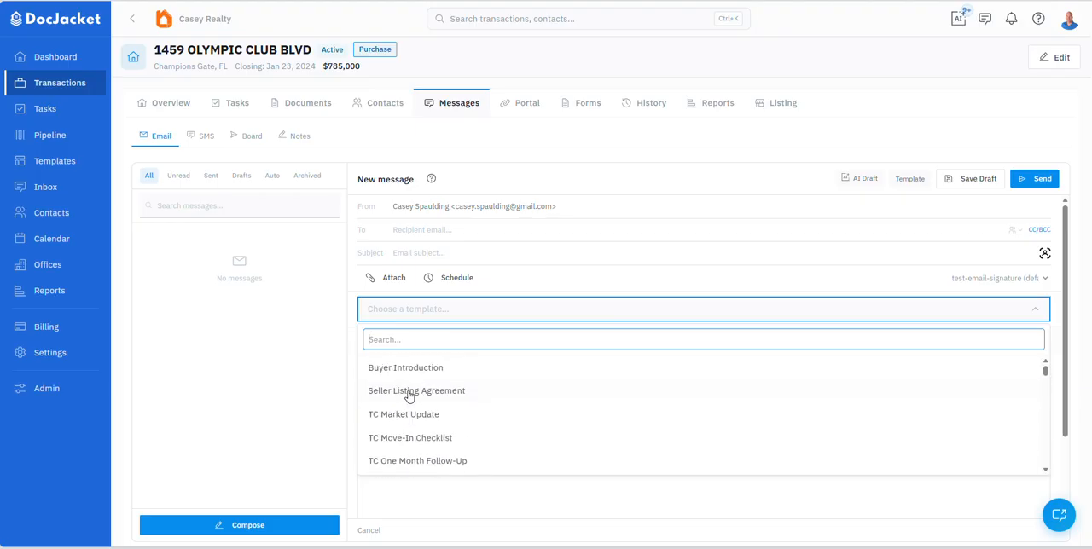
click(392, 368)
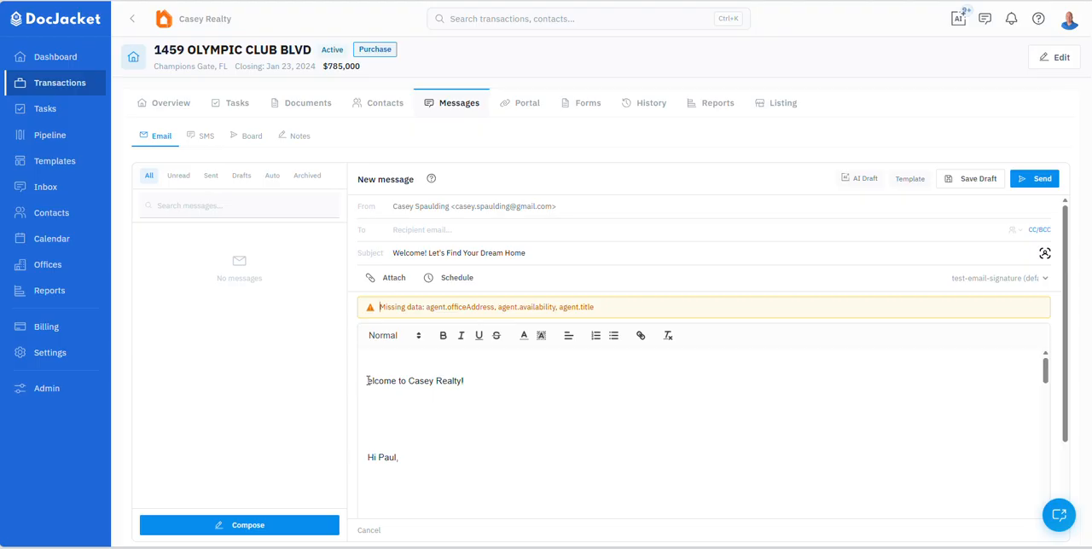
text(W)
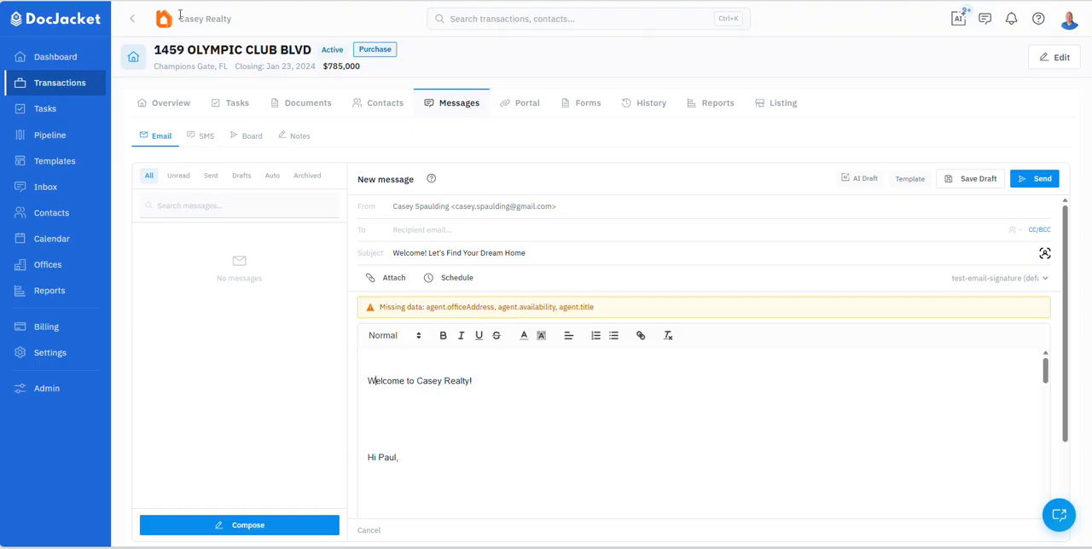
Step: Compare the opening line with the organization name and read the message body for filled and missing merge fields
drag(180, 15, 250, 19)
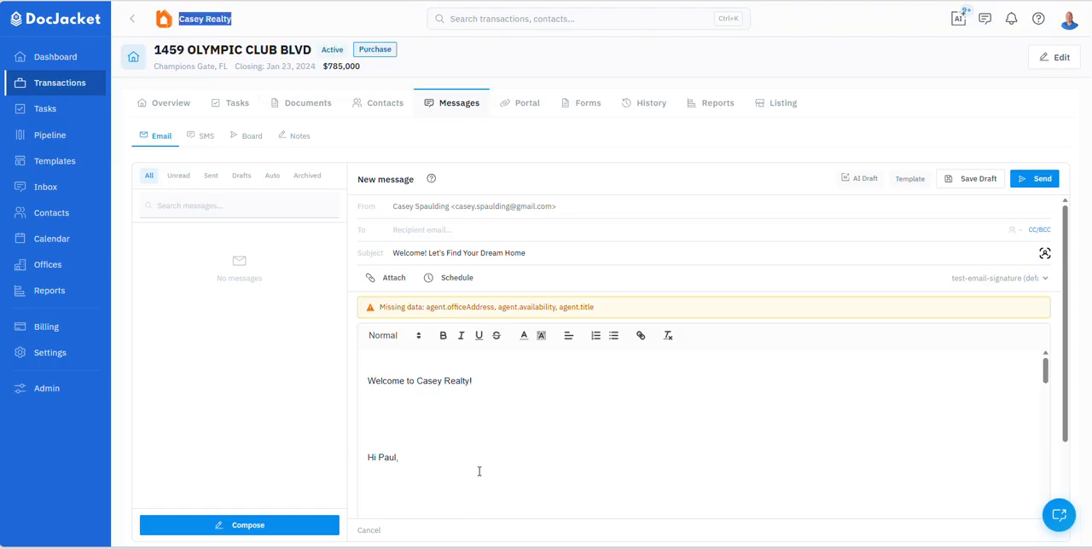
scroll(478, 446, down, 3)
scroll(464, 421, up, 1)
scroll(393, 399, down, 1)
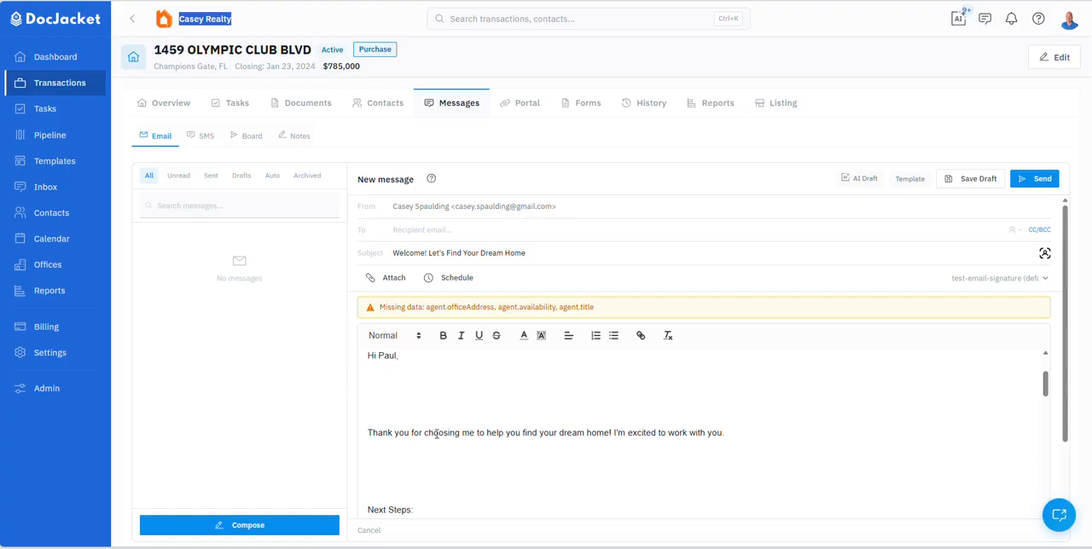
scroll(504, 422, up, 1)
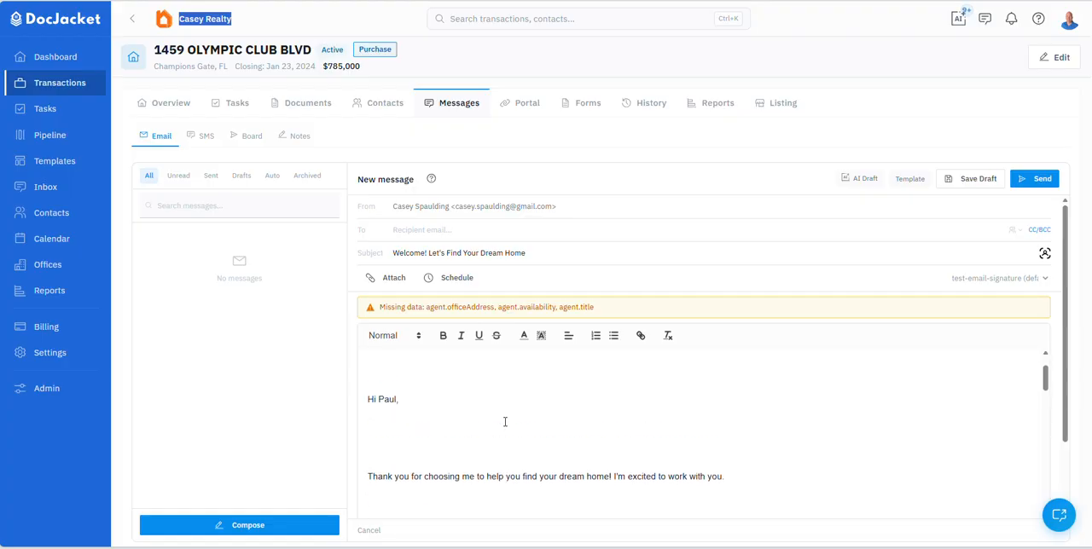
scroll(504, 422, down, 2)
scroll(504, 422, down, 2)
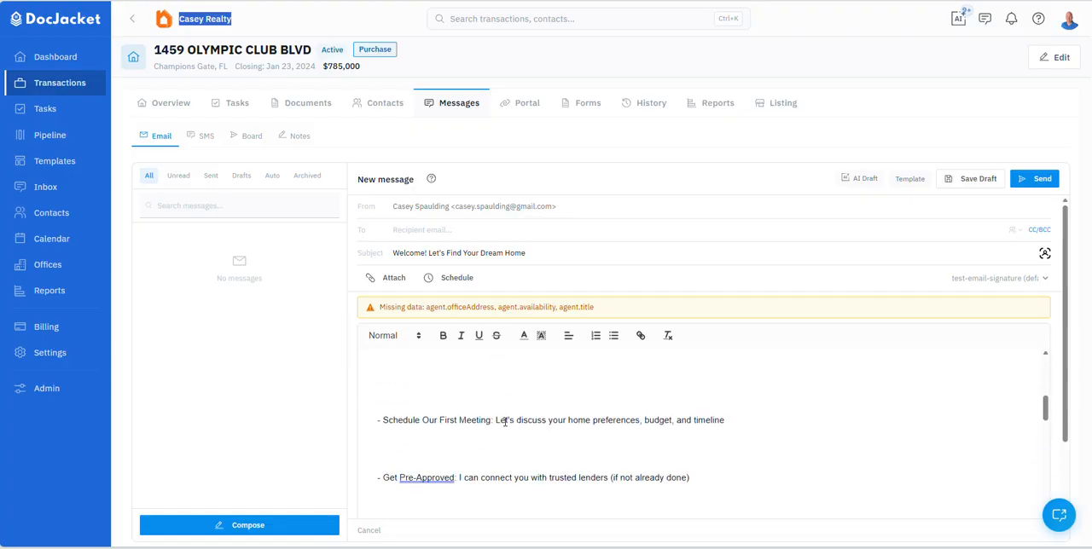
scroll(507, 424, down, 8)
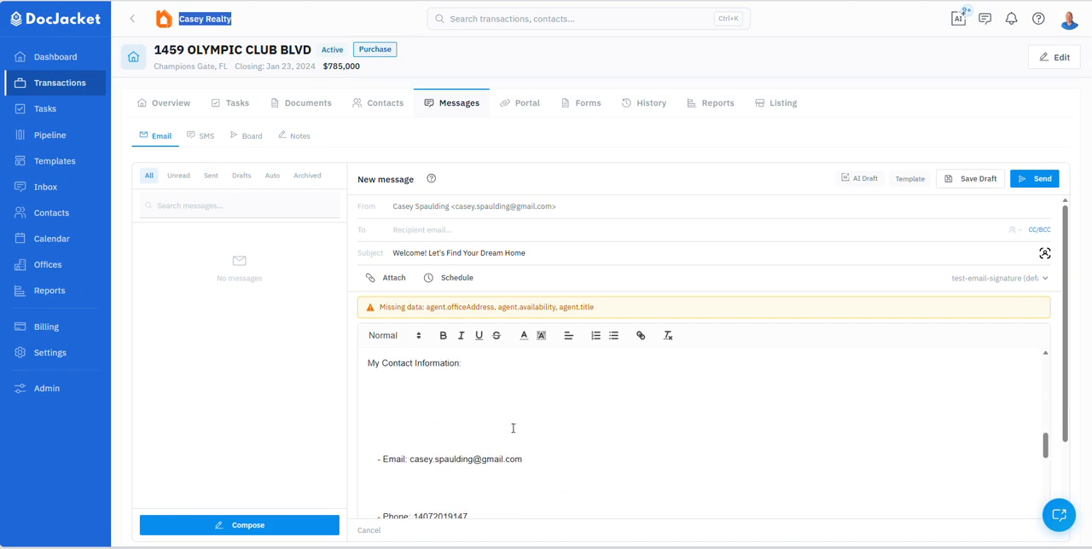
scroll(512, 428, down, 3)
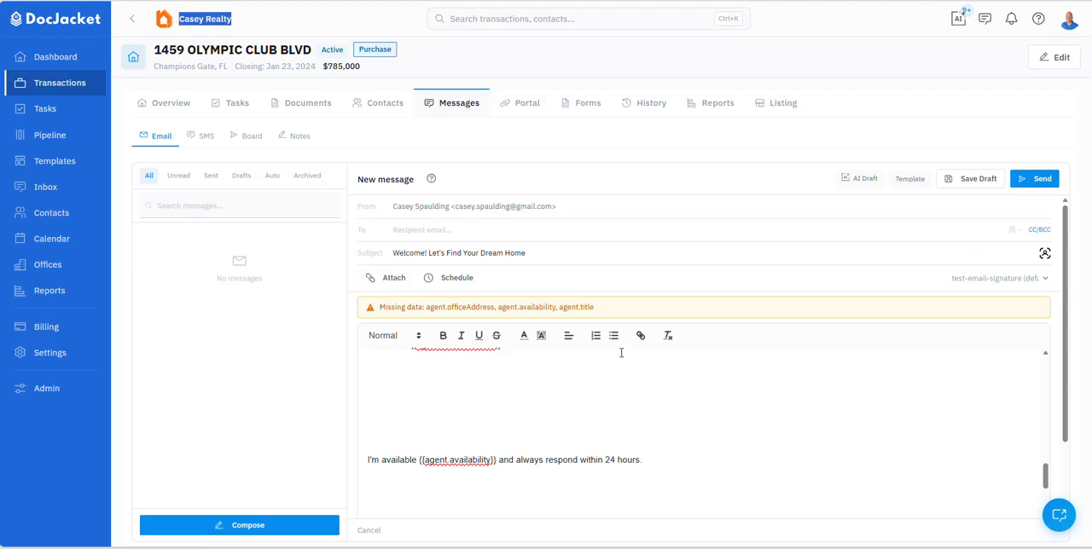
scroll(621, 352, down, 2)
Step: Replace the message content with the Seller Listing Agreement template and review its subject and opening lines
click(910, 181)
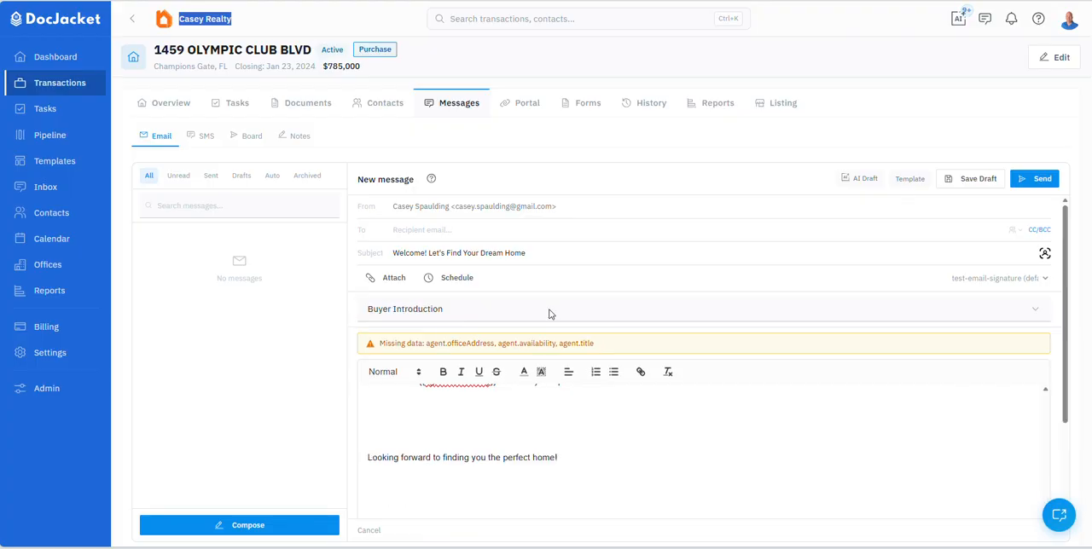
click(384, 317)
click(391, 392)
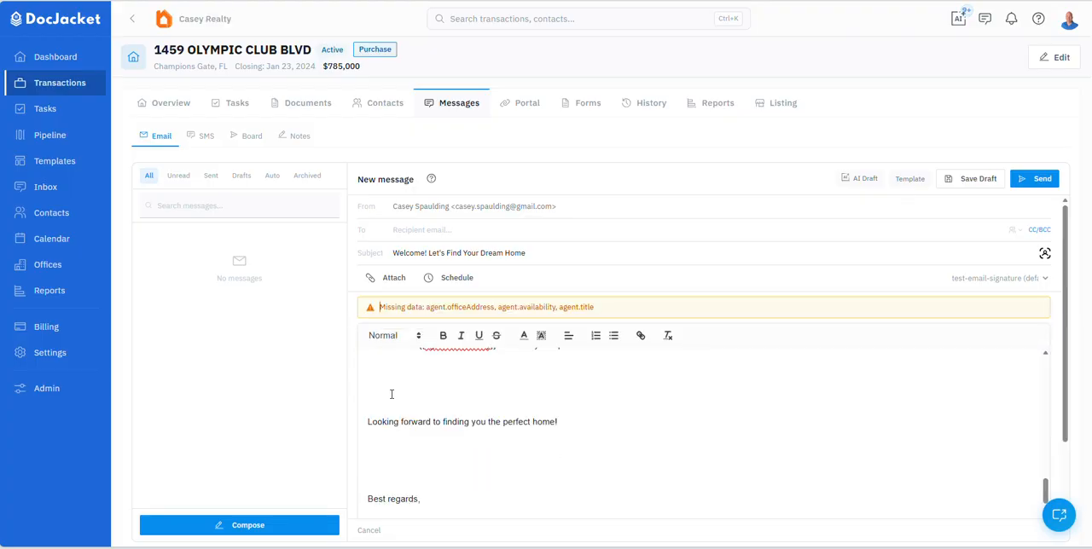
scroll(459, 450, up, 15)
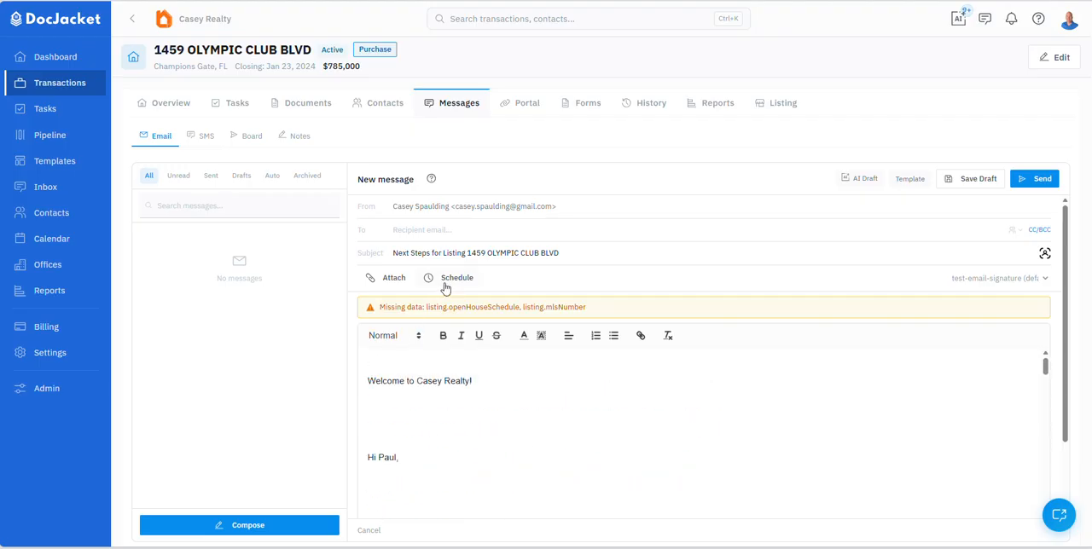
Step: View the AI message draft form and the options for attaching files to the new message
click(860, 182)
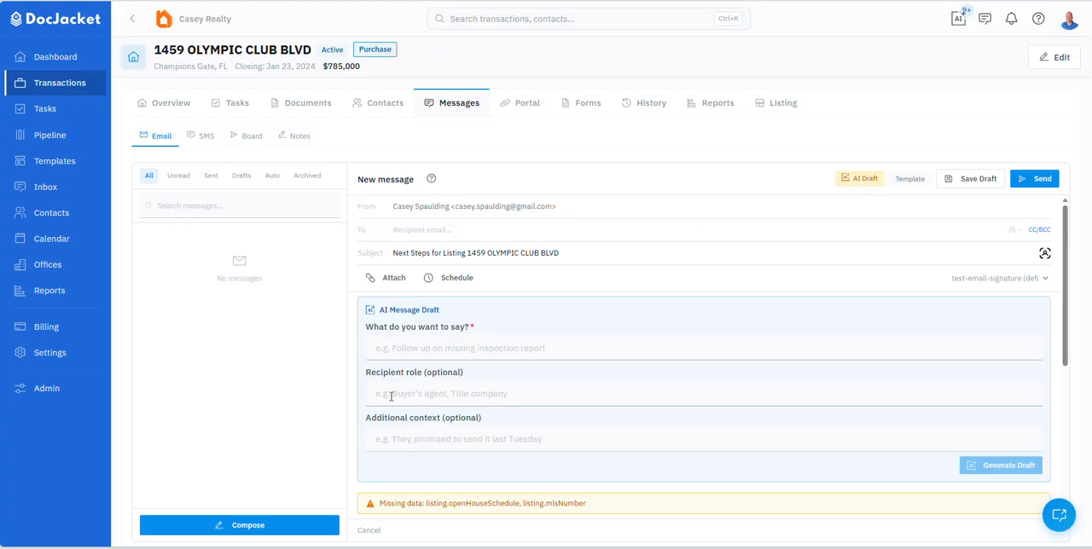
click(863, 186)
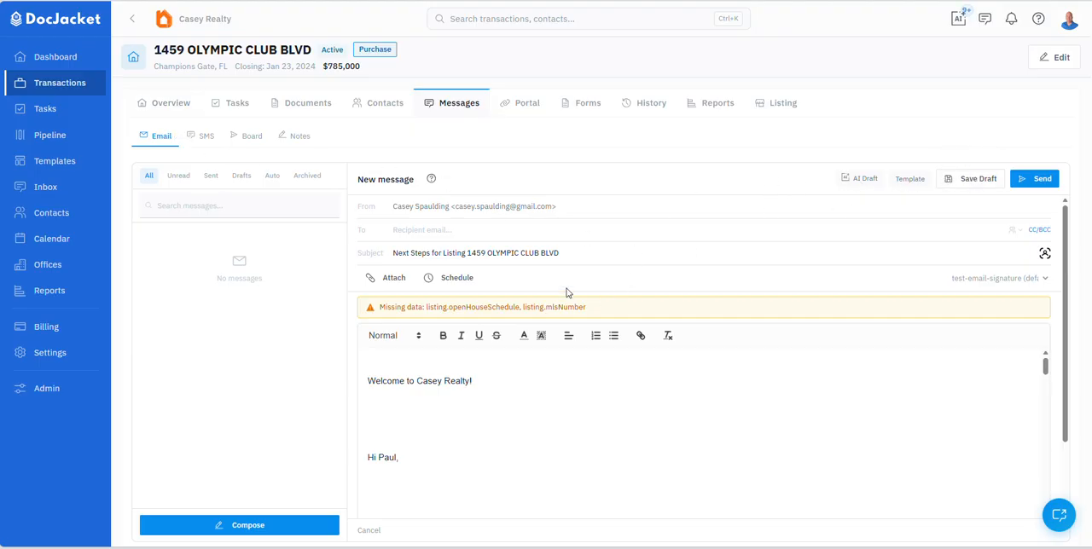
click(388, 285)
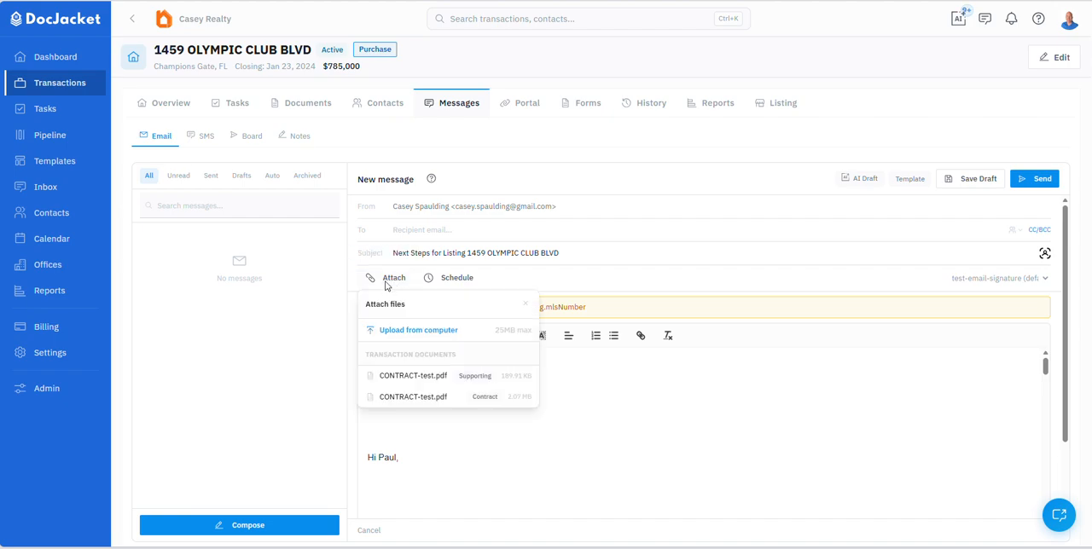
Step: Turn on the Send later option for the new message, leaving its date and time blank
click(397, 285)
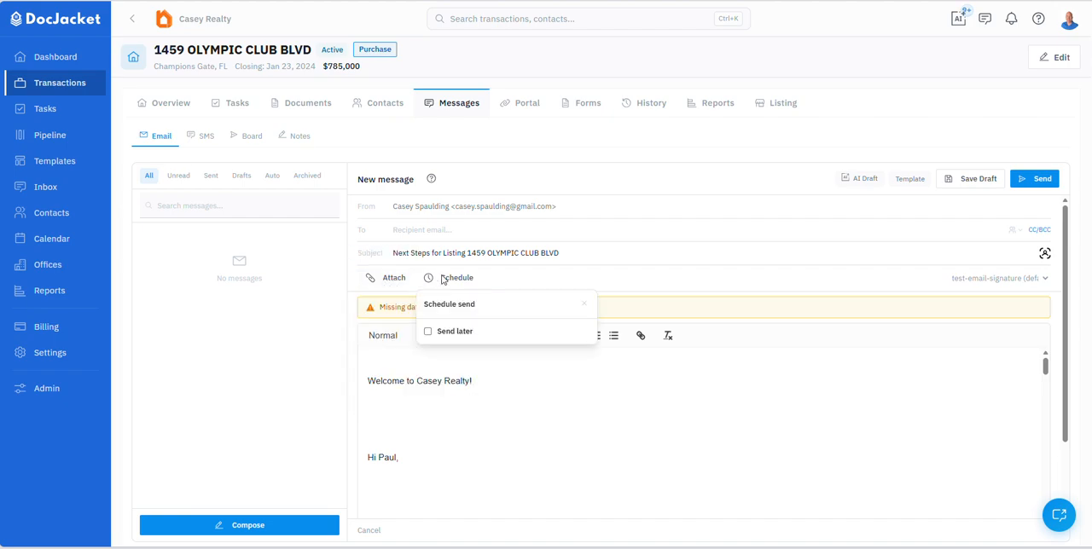
click(428, 331)
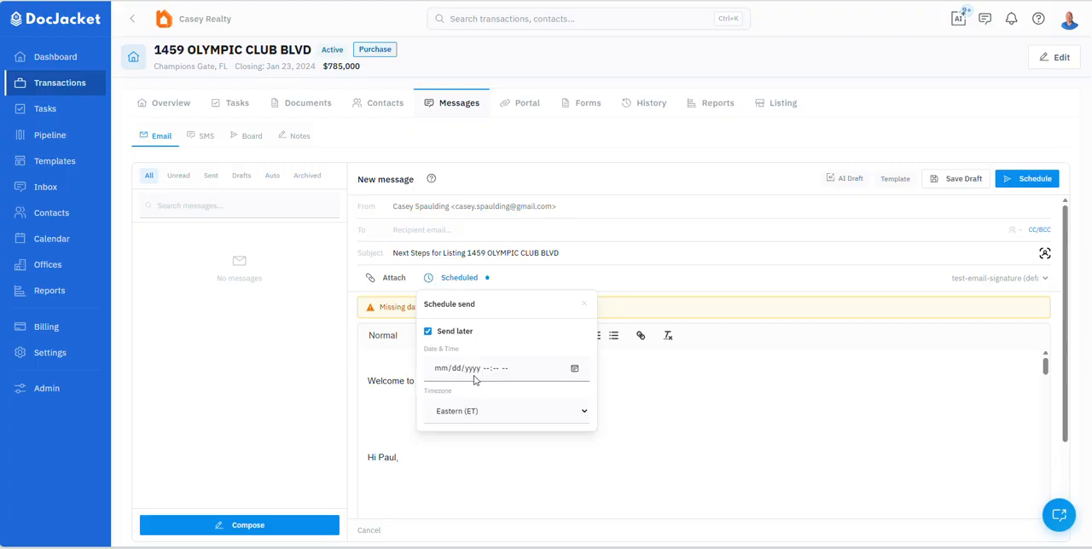
click(431, 282)
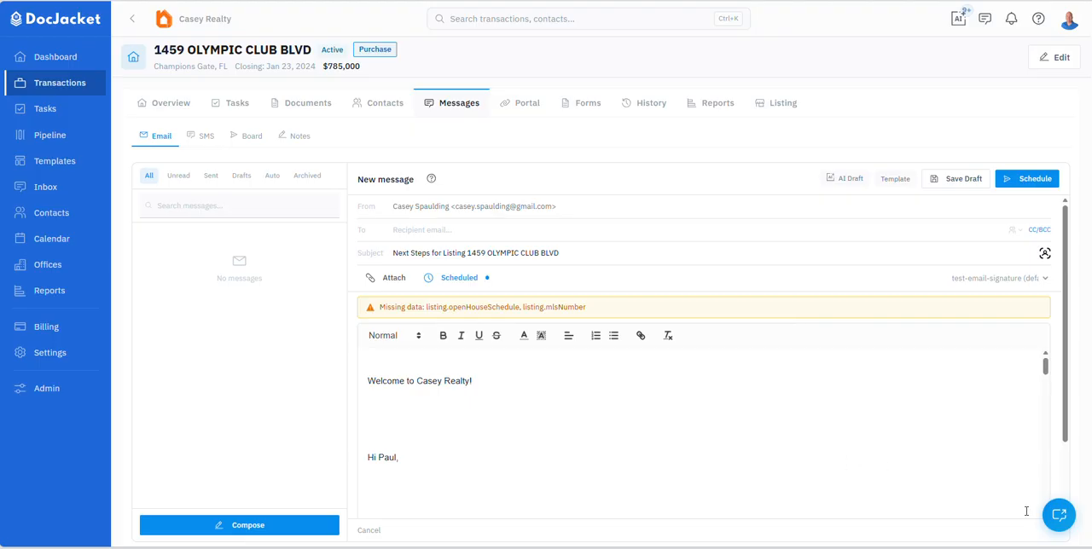
Step: Open the support chat, view its live chat conversation and message field, and return to the email body
click(1058, 514)
click(849, 138)
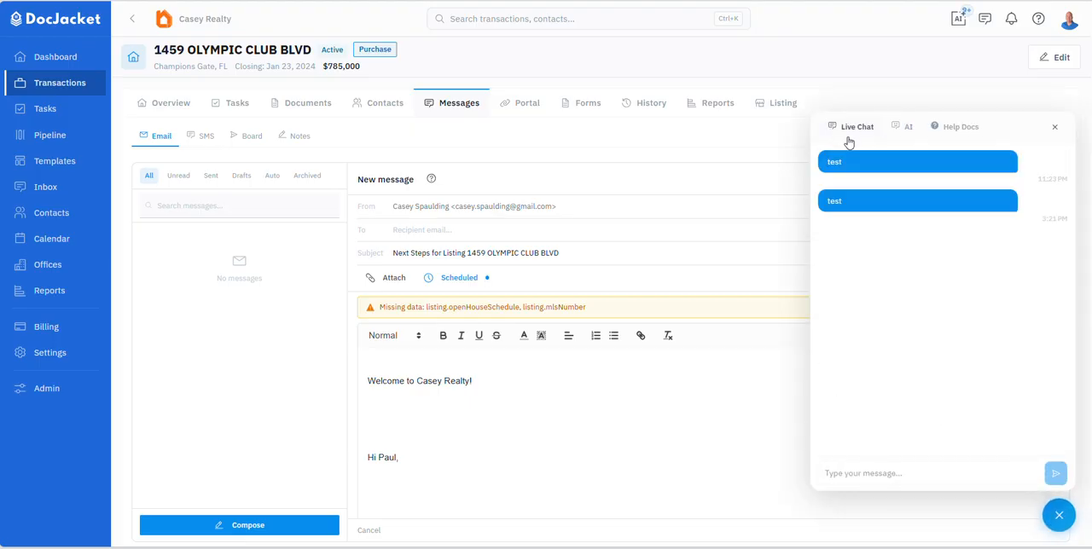
click(895, 478)
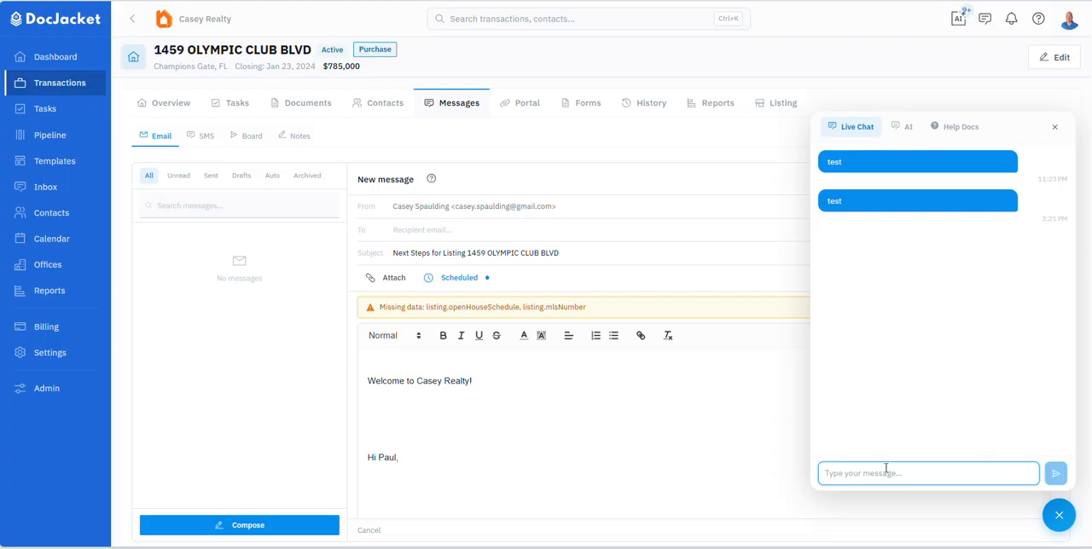
click(526, 383)
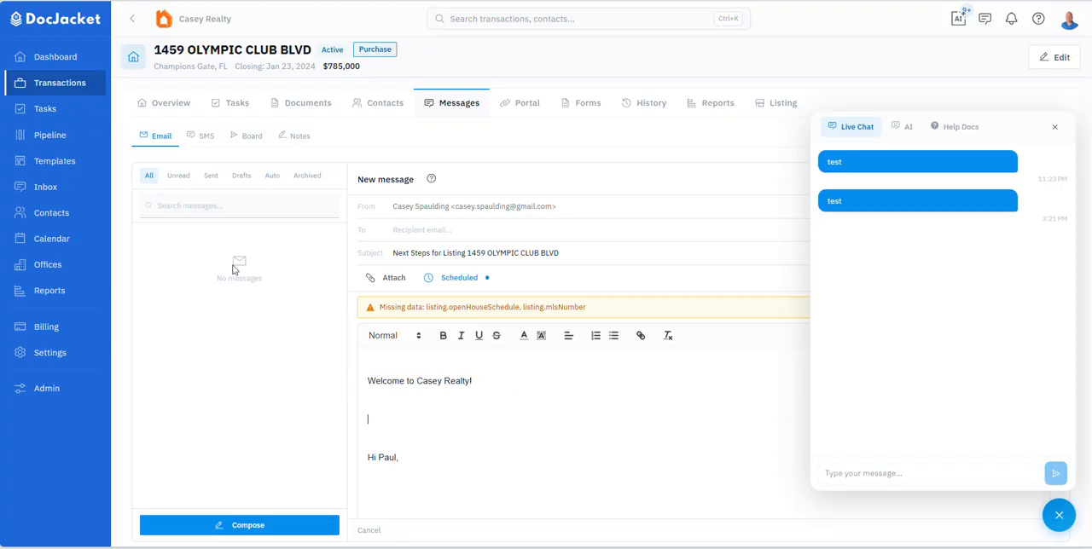